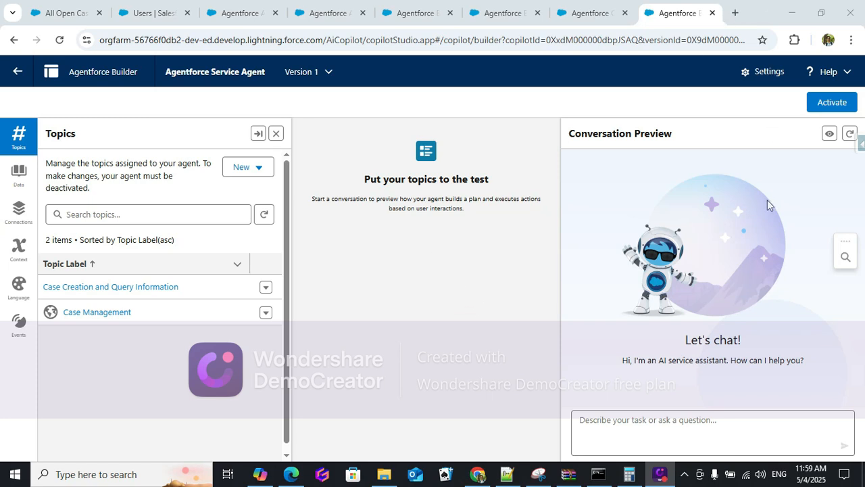
Leave the debug run and return to the active Agentforce Create Case flow's editable canvas.
{"action": "left_click", "coordinate": [582, 15]}
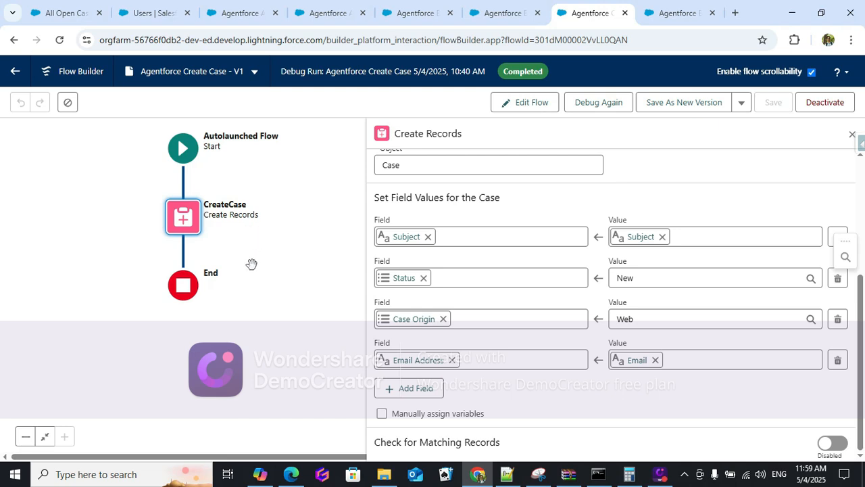
{"action": "left_click", "coordinate": [736, 246]}
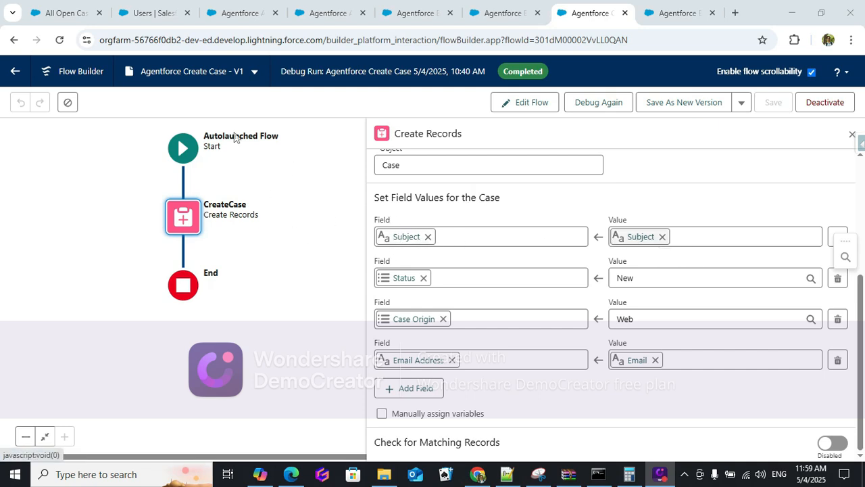
{"action": "scroll", "coordinate": [551, 160], "scroll_direction": "up", "scroll_amount": 5}
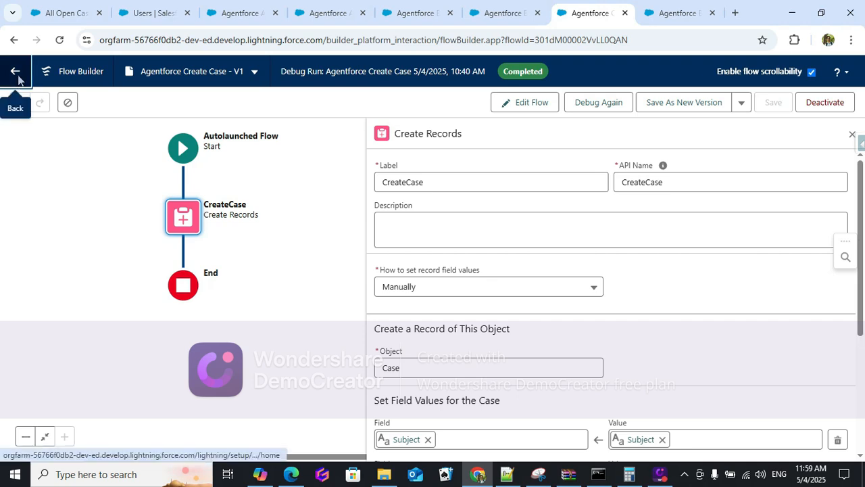
{"action": "left_click", "coordinate": [16, 73]}
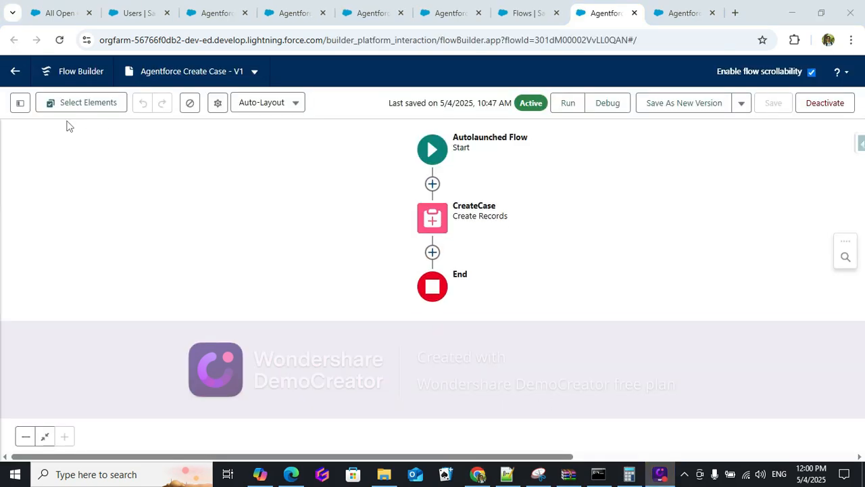
Show the flow's Toolbox and inspect CreateCase's fields: Case Origin Web, Status New, Subject, Email.
{"action": "left_click", "coordinate": [20, 103]}
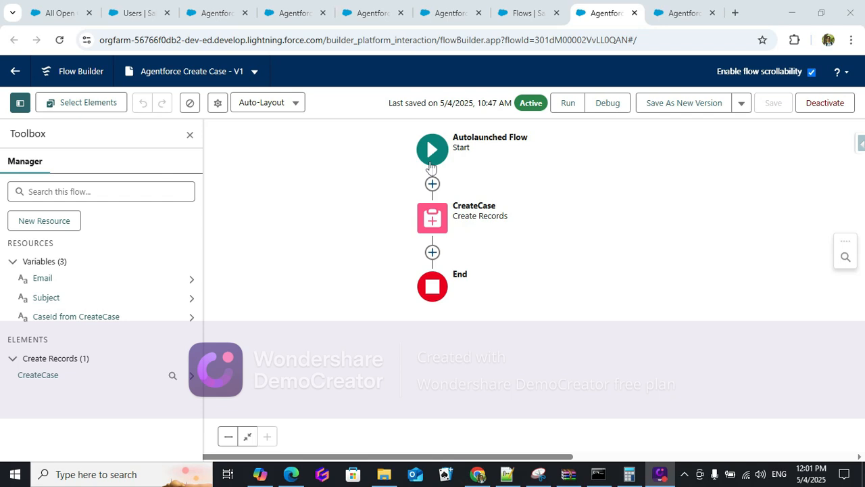
{"action": "double_click", "coordinate": [432, 217]}
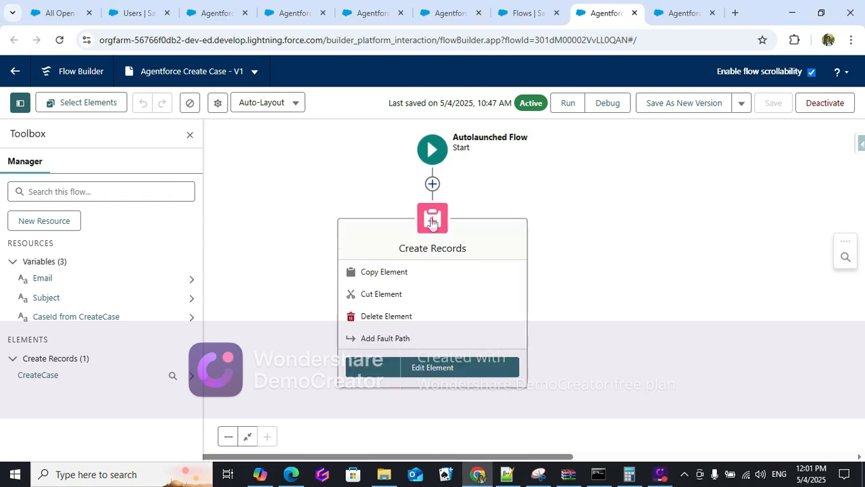
{"action": "scroll", "coordinate": [433, 223], "scroll_direction": "down", "scroll_amount": 3}
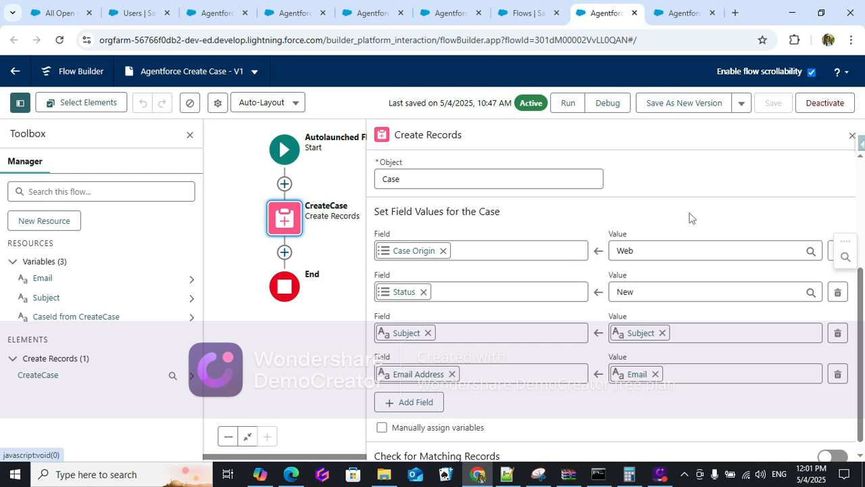
{"action": "scroll", "coordinate": [600, 404], "scroll_direction": "up", "scroll_amount": 1}
{"action": "scroll", "coordinate": [601, 404], "scroll_direction": "down", "scroll_amount": 1}
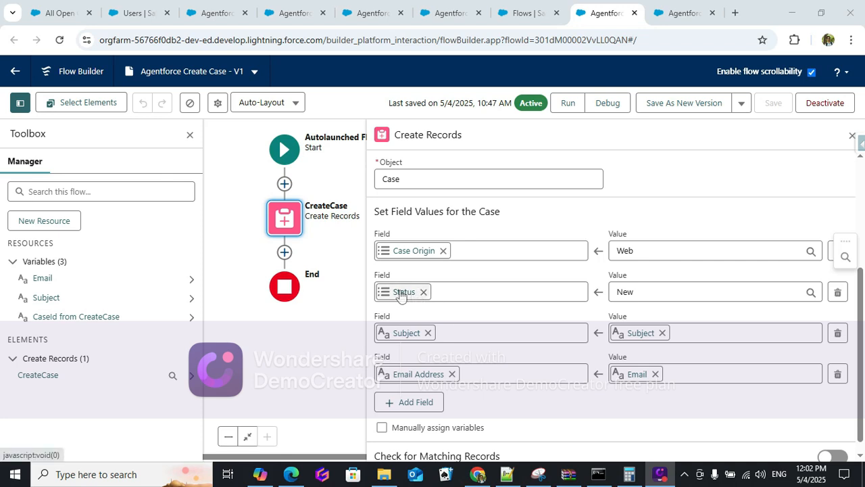
List the Agentforce Asset Library's actions to find the Agentforce Create Case flow action.
{"action": "left_click", "coordinate": [215, 13]}
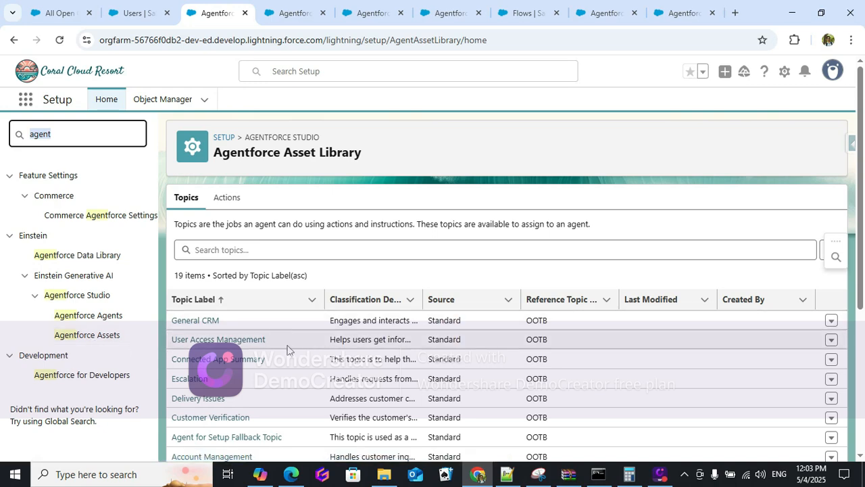
{"action": "scroll", "coordinate": [251, 282], "scroll_direction": "down", "scroll_amount": 1}
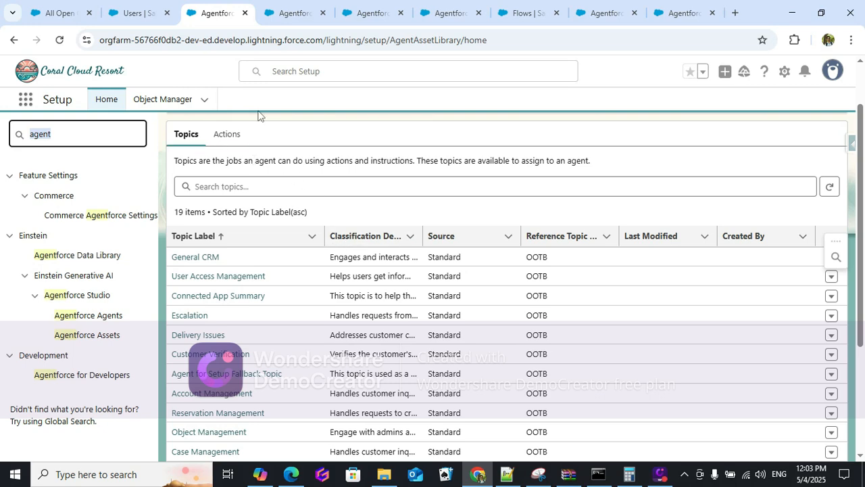
{"action": "left_click", "coordinate": [229, 134]}
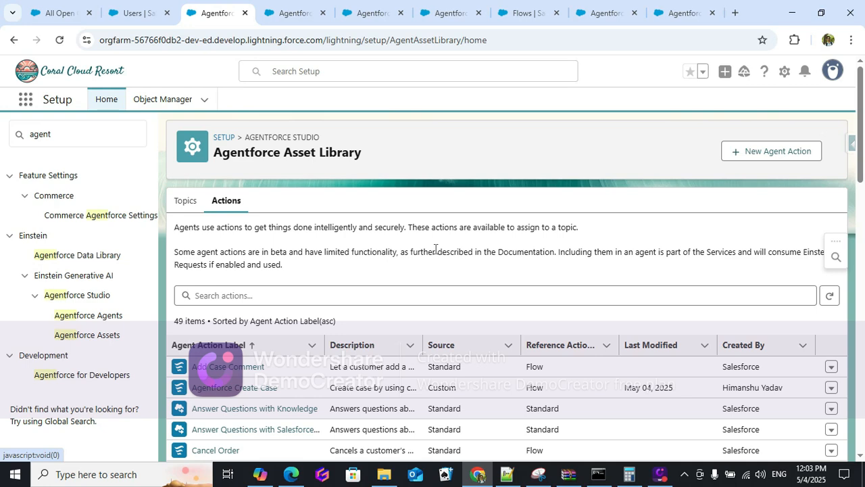
{"action": "scroll", "coordinate": [435, 248], "scroll_direction": "down", "scroll_amount": 1}
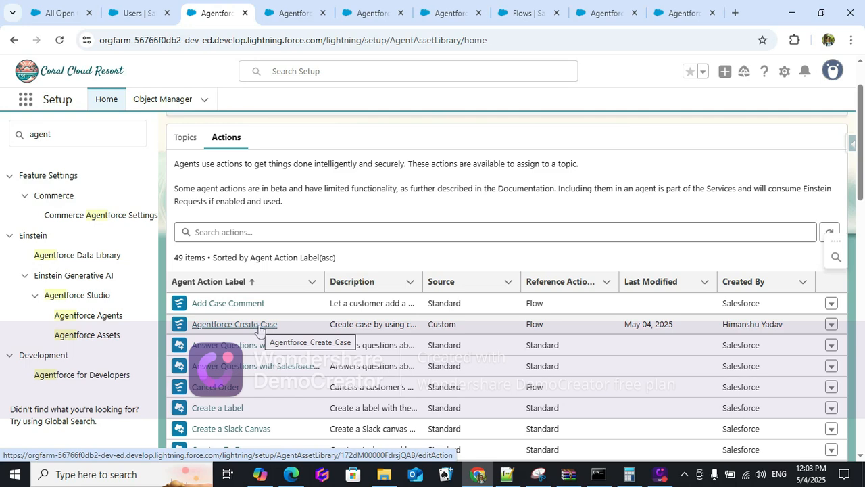
{"action": "left_click", "coordinate": [743, 328]}
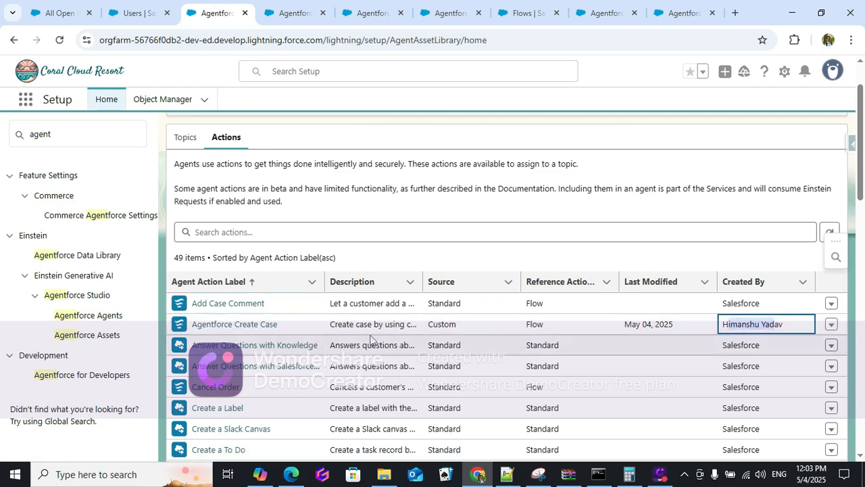
{"action": "scroll", "coordinate": [365, 312], "scroll_direction": "up", "scroll_amount": 1}
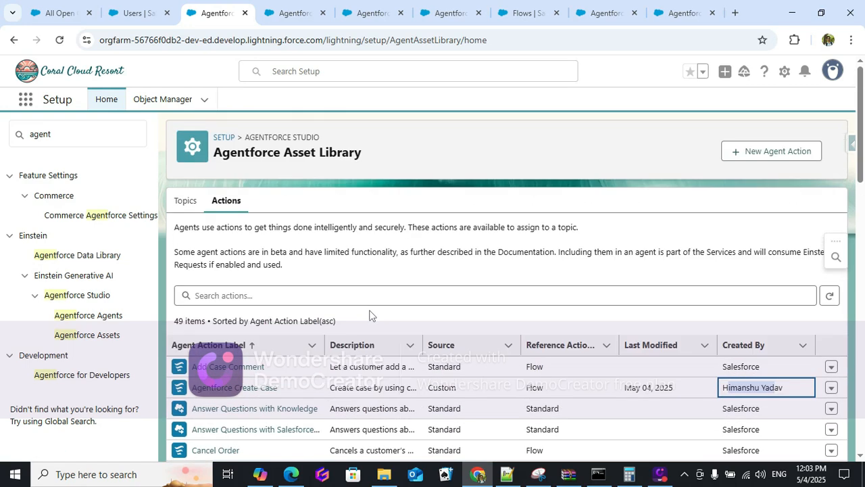
Start a new agent action with reference type Flow, pointing to Agentforce Create Case.
{"action": "left_click", "coordinate": [750, 152]}
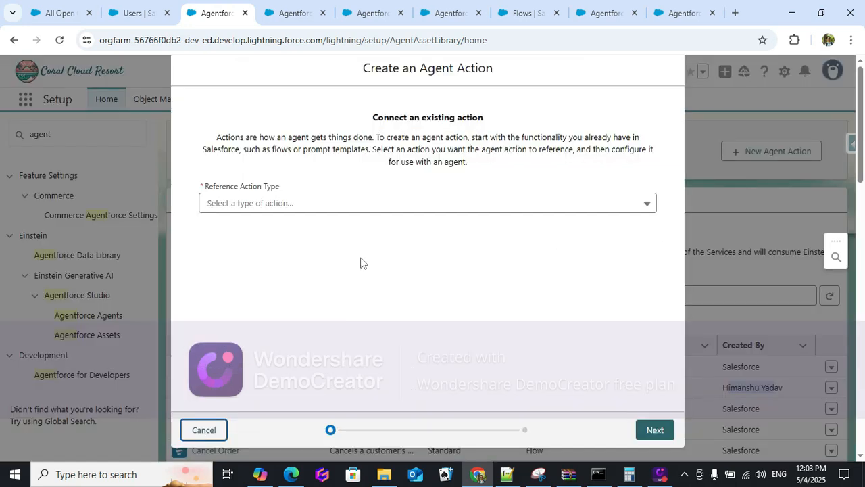
{"action": "left_click", "coordinate": [286, 211]}
{"action": "left_click", "coordinate": [233, 272]}
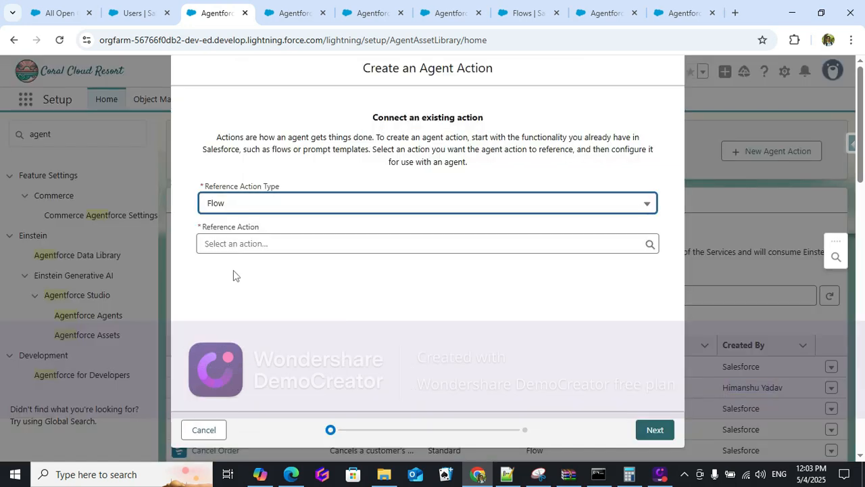
{"action": "left_click", "coordinate": [263, 245]}
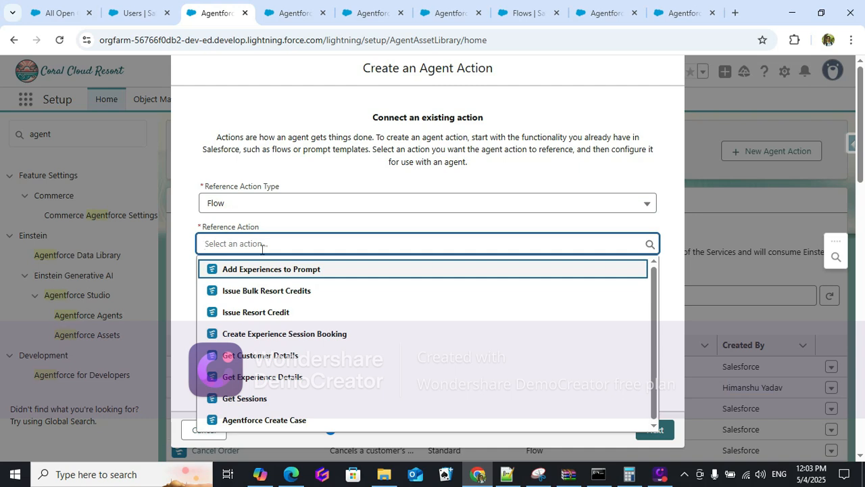
{"action": "left_click", "coordinate": [286, 421]}
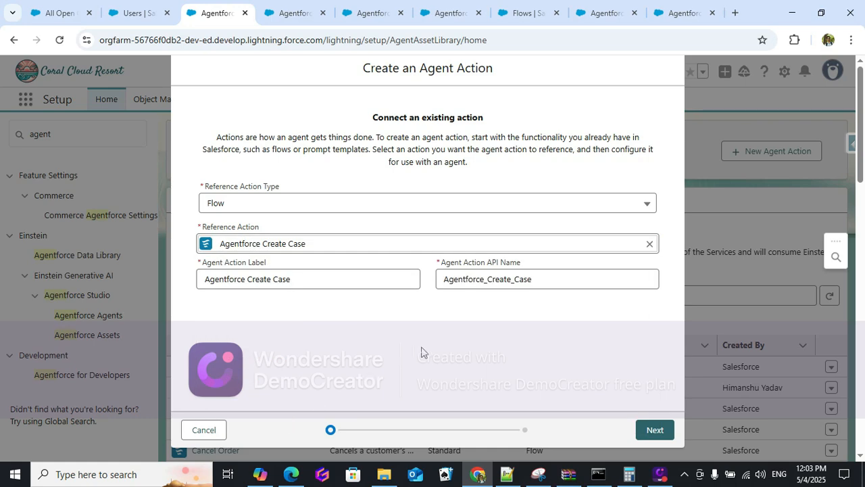
Mark the action's Email and Subject inputs as required.
{"action": "left_click", "coordinate": [653, 434]}
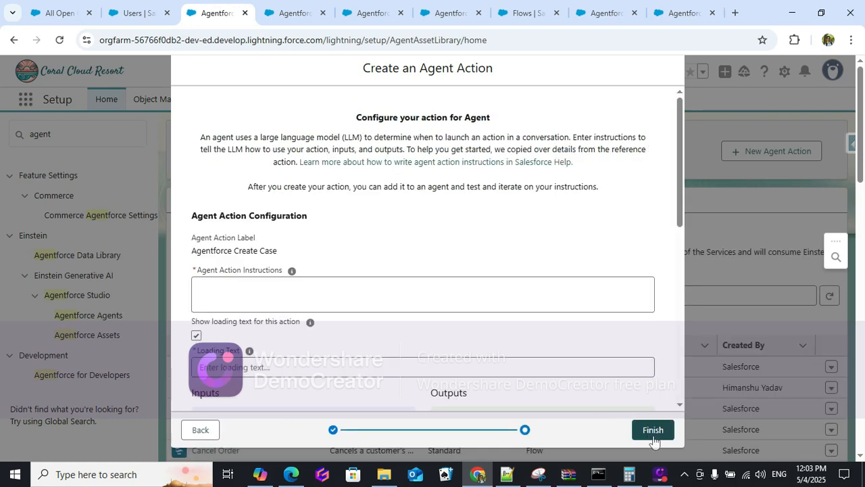
{"action": "scroll", "coordinate": [348, 233], "scroll_direction": "down", "scroll_amount": 4}
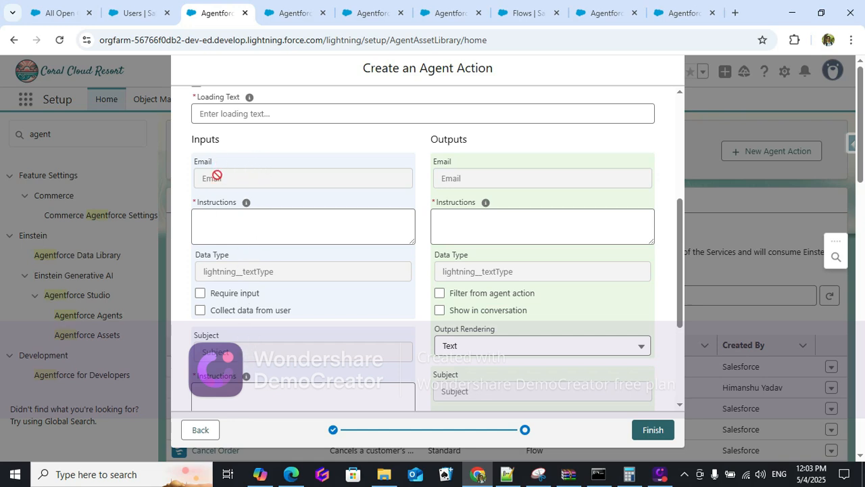
{"action": "left_click", "coordinate": [200, 293]}
{"action": "scroll", "coordinate": [209, 308], "scroll_direction": "down", "scroll_amount": 2}
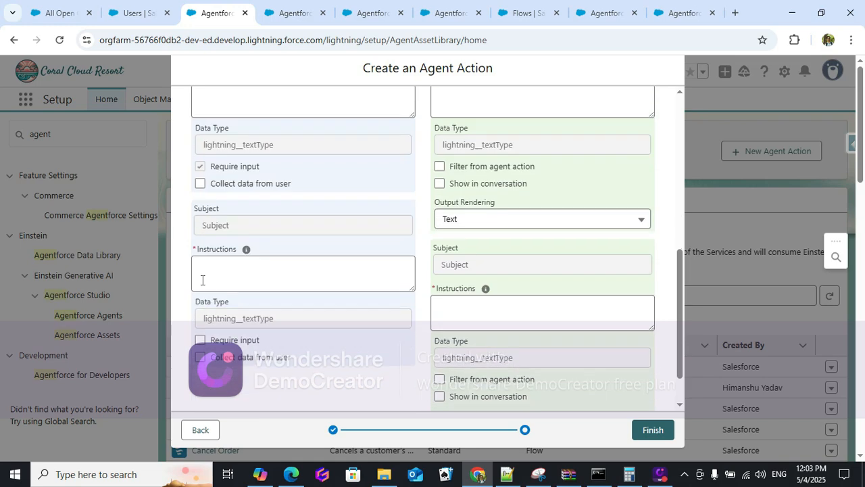
{"action": "left_click", "coordinate": [200, 343]}
{"action": "scroll", "coordinate": [254, 345], "scroll_direction": "up", "scroll_amount": 2}
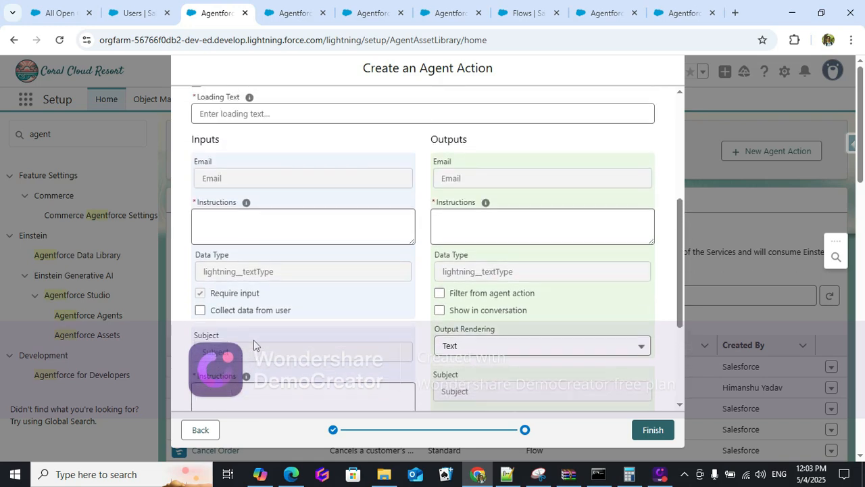
Give Email the instruction 'please provide the email to create the cas' and Subject a matching one.
{"action": "left_click", "coordinate": [253, 221]}
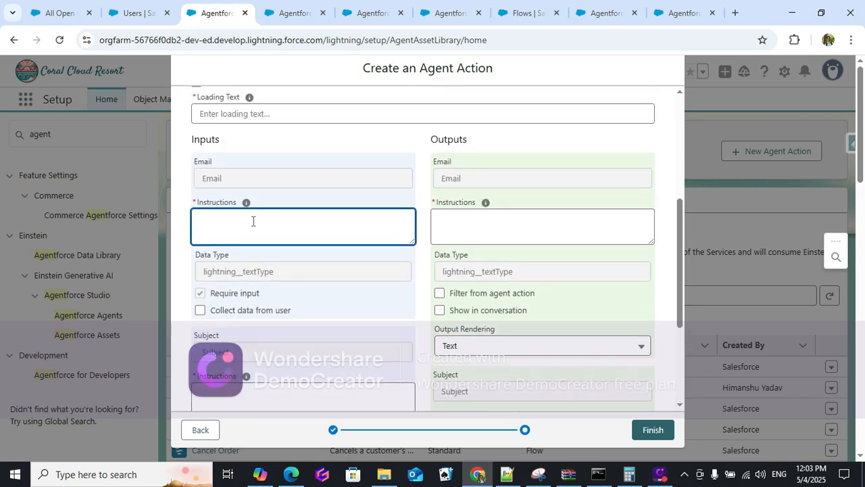
{"action": "type", "text": "please provide the email to create"}
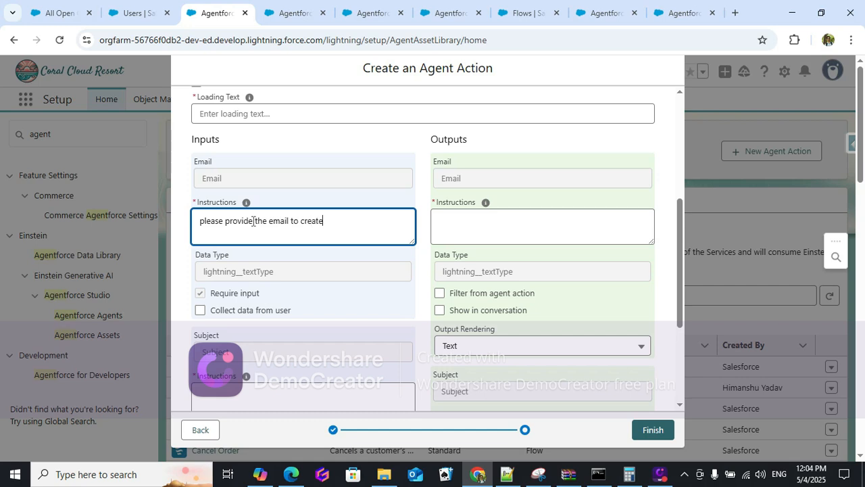
{"action": "type", "text": " the case"}
{"action": "left_click_drag", "start_coordinate": [372, 220], "coordinate": [181, 225]}
{"action": "key", "text": "ctrl+c"}
{"action": "left_click", "coordinate": [240, 395]}
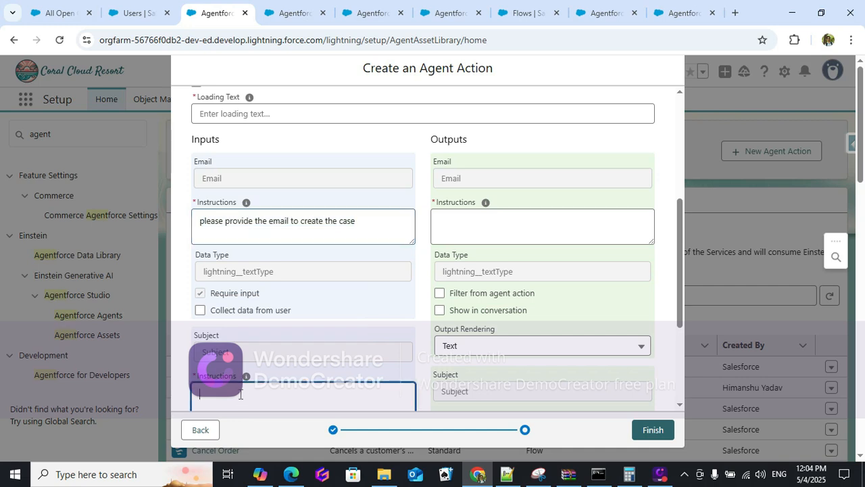
{"action": "key", "text": "ctrl+v"}
{"action": "double_click", "coordinate": [278, 393]}
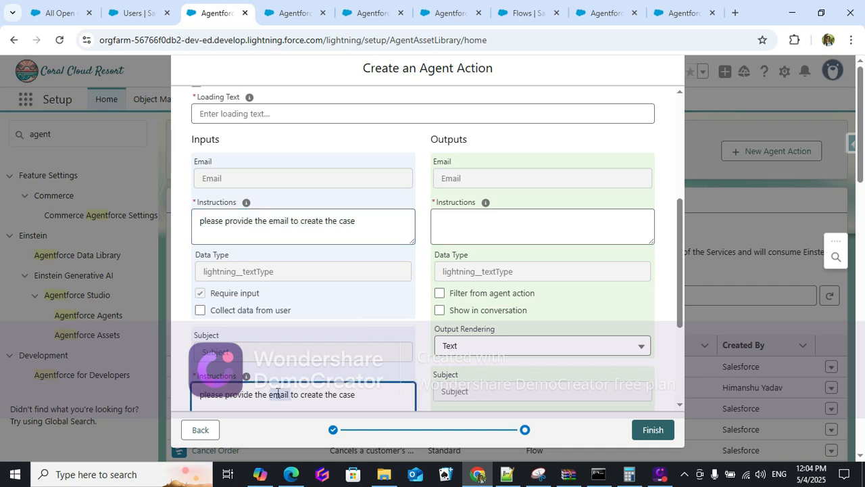
{"action": "type", "text": "Su"}
{"action": "type", "text": "bject"}
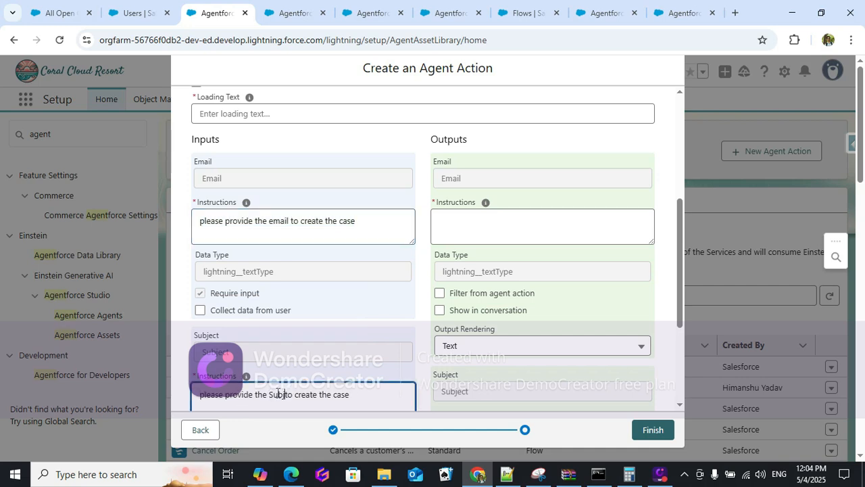
Set the Email and Subject outputs to show in the conversation.
{"action": "scroll", "coordinate": [340, 322], "scroll_direction": "down", "scroll_amount": 2}
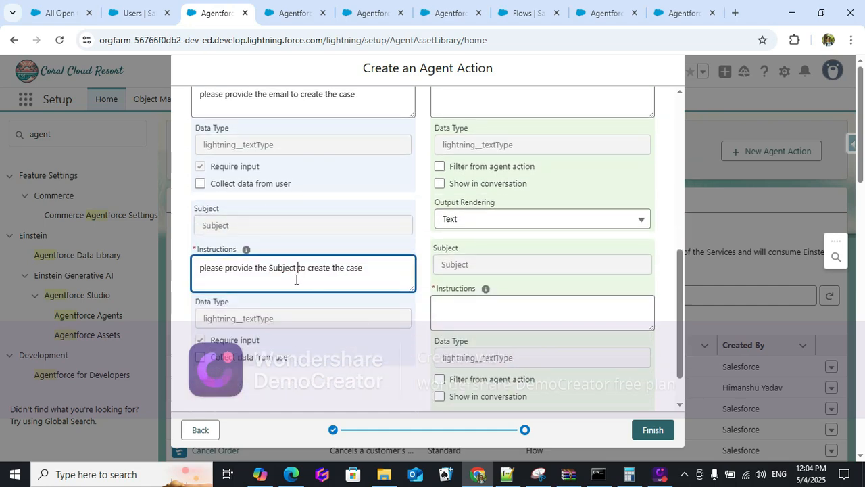
{"action": "scroll", "coordinate": [305, 274], "scroll_direction": "up", "scroll_amount": 2}
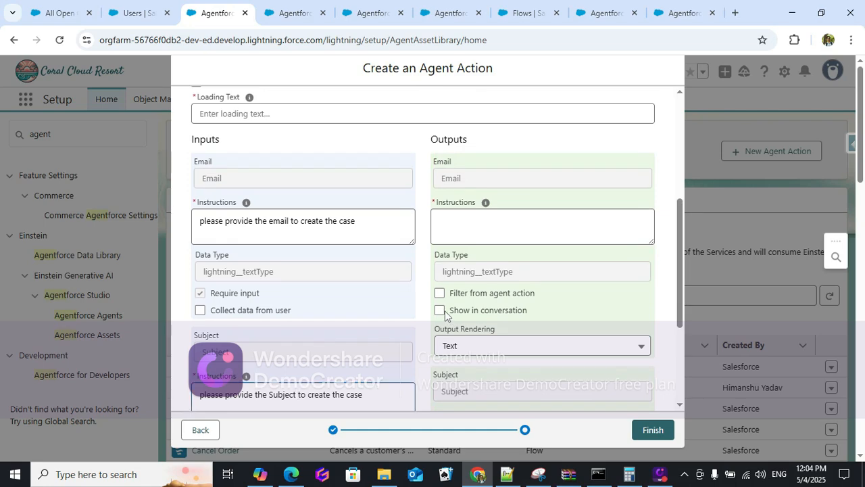
{"action": "left_click", "coordinate": [440, 310]}
{"action": "scroll", "coordinate": [543, 313], "scroll_direction": "down", "scroll_amount": 1}
{"action": "scroll", "coordinate": [543, 313], "scroll_direction": "down", "scroll_amount": 3}
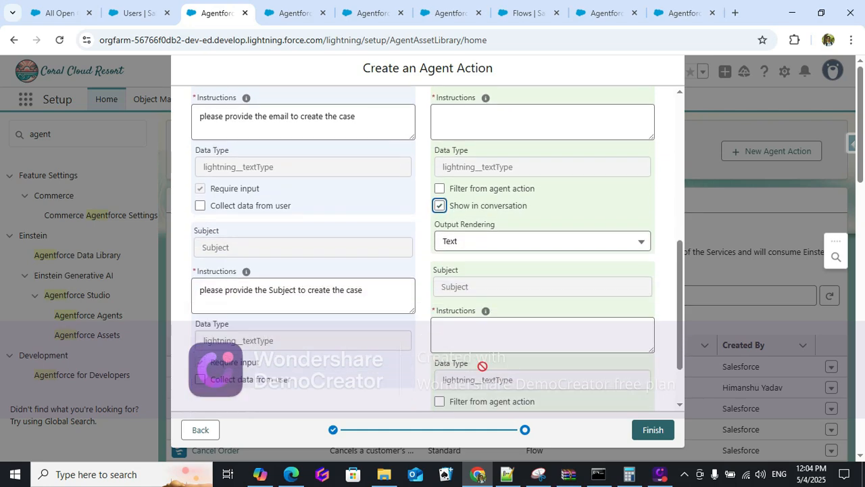
{"action": "left_click", "coordinate": [440, 396]}
{"action": "scroll", "coordinate": [552, 341], "scroll_direction": "up", "scroll_amount": 3}
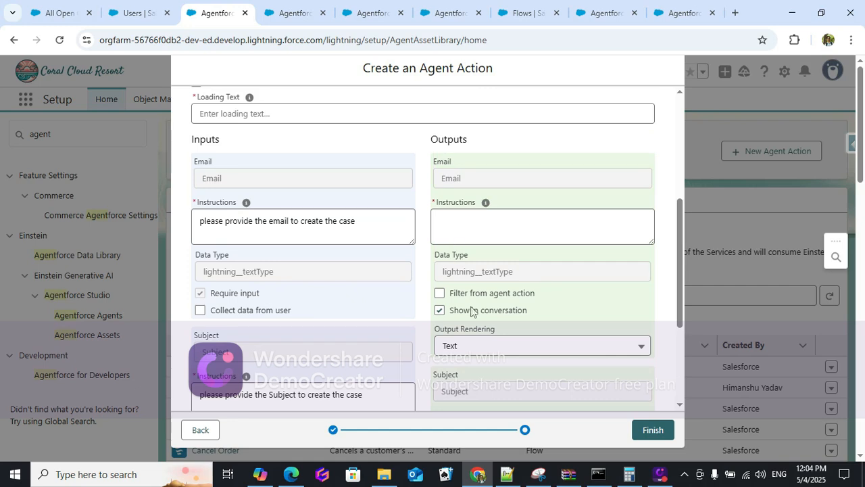
Give both the Email and Subject outputs the instruction 'display the case id'.
{"action": "left_click", "coordinate": [478, 230]}
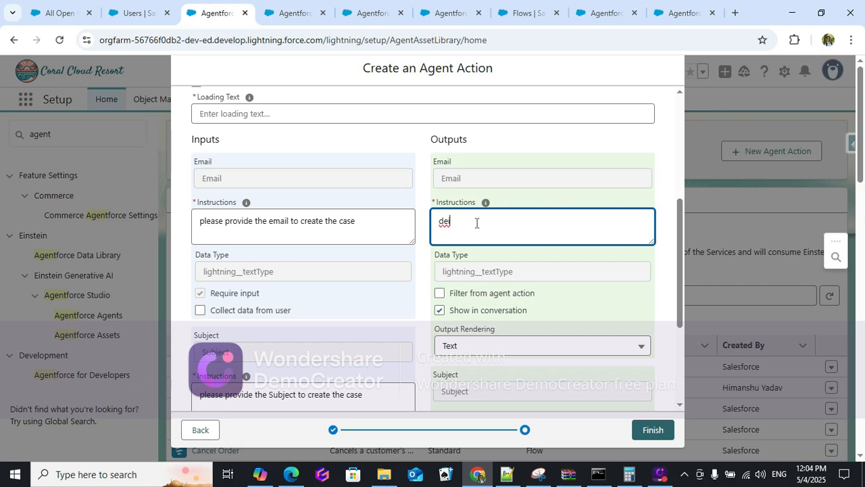
{"action": "key", "text": "BackSpace"}
{"action": "type", "text": "display the case id"}
{"action": "left_click_drag", "start_coordinate": [526, 221], "coordinate": [441, 233]}
{"action": "scroll", "coordinate": [466, 334], "scroll_direction": "down", "scroll_amount": 2}
{"action": "left_click", "coordinate": [460, 317]}
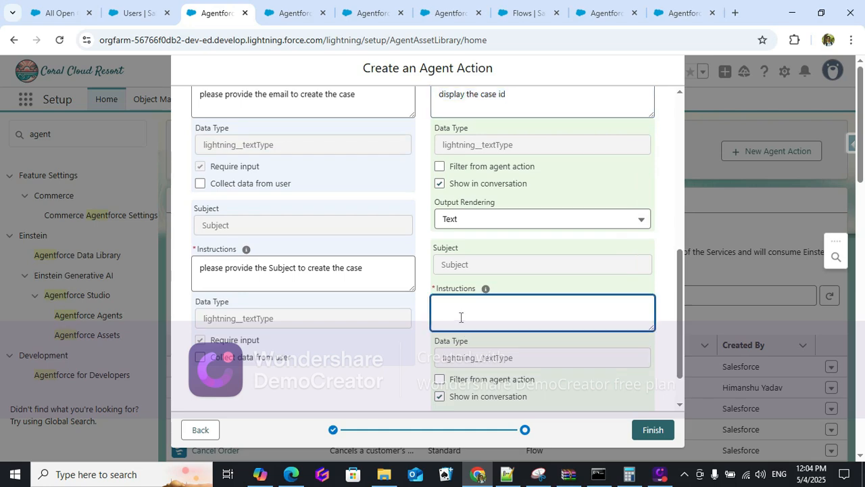
{"action": "key", "text": "ctrl+v"}
Return the wizard to its reference action step.
{"action": "scroll", "coordinate": [541, 395], "scroll_direction": "up", "scroll_amount": 3}
{"action": "scroll", "coordinate": [536, 386], "scroll_direction": "up", "scroll_amount": 3}
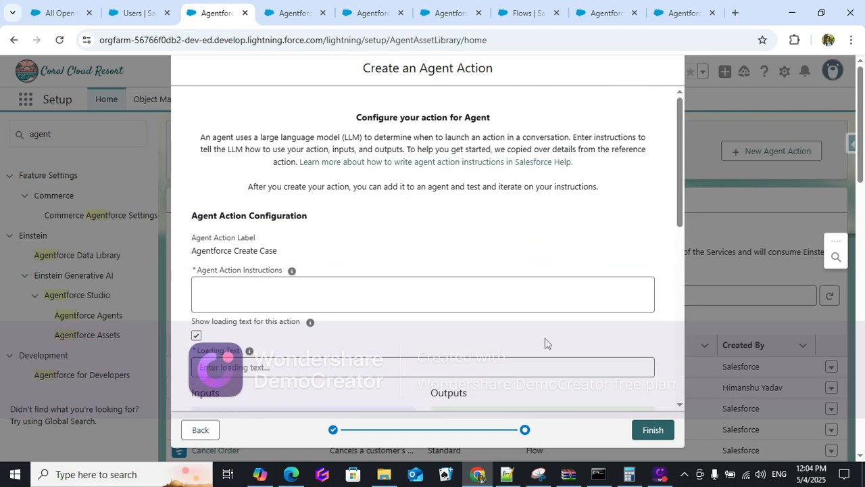
{"action": "left_click", "coordinate": [198, 433]}
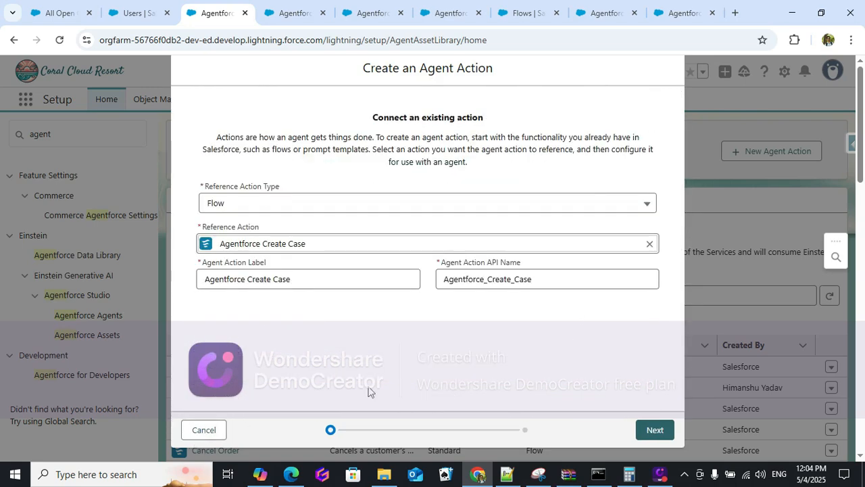
Cancel the new action and review the existing Agentforce Create Case action's inputs and outputs.
{"action": "left_click", "coordinate": [200, 433]}
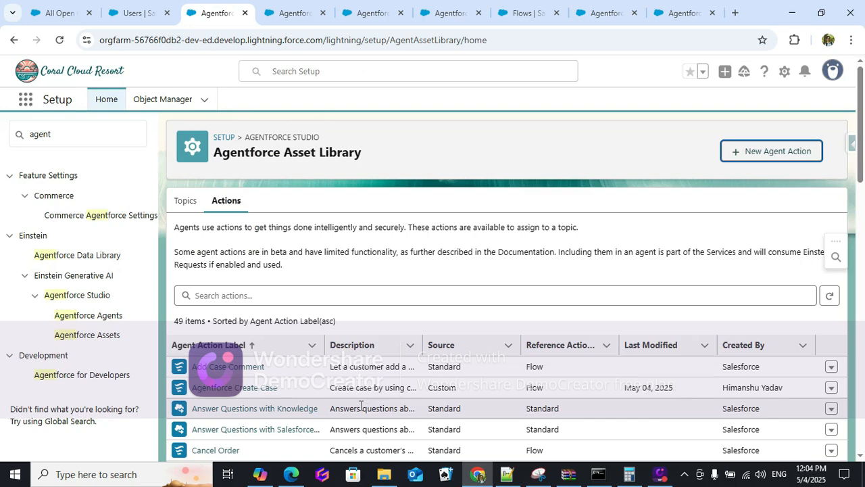
{"action": "left_click", "coordinate": [225, 389]}
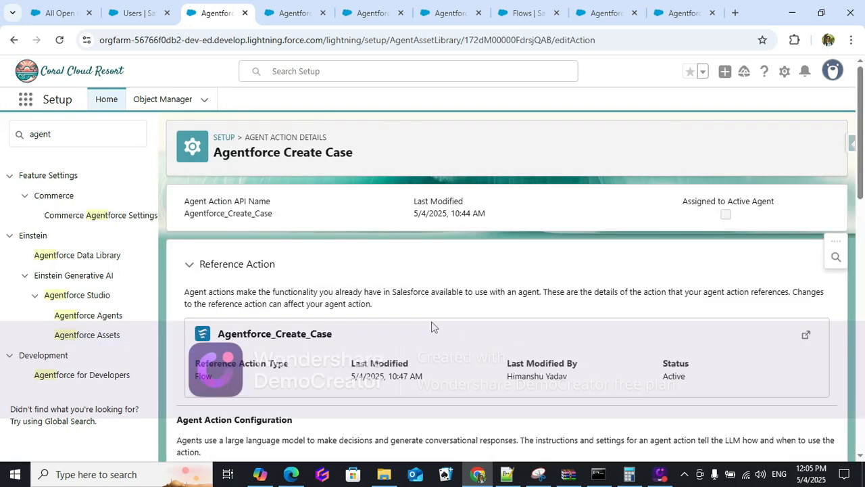
{"action": "scroll", "coordinate": [389, 320], "scroll_direction": "down", "scroll_amount": 3}
{"action": "scroll", "coordinate": [389, 319], "scroll_direction": "down", "scroll_amount": 5}
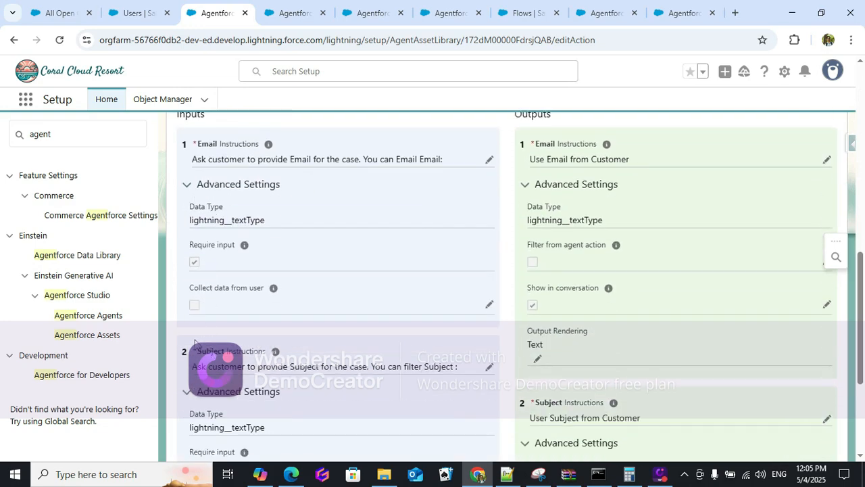
{"action": "scroll", "coordinate": [233, 380], "scroll_direction": "down", "scroll_amount": 2}
{"action": "scroll", "coordinate": [490, 336], "scroll_direction": "up", "scroll_amount": 2}
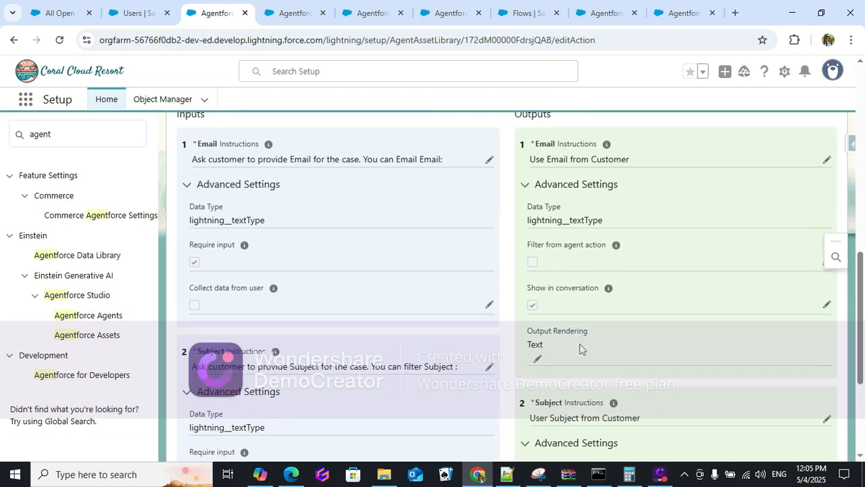
{"action": "scroll", "coordinate": [580, 349], "scroll_direction": "down", "scroll_amount": 3}
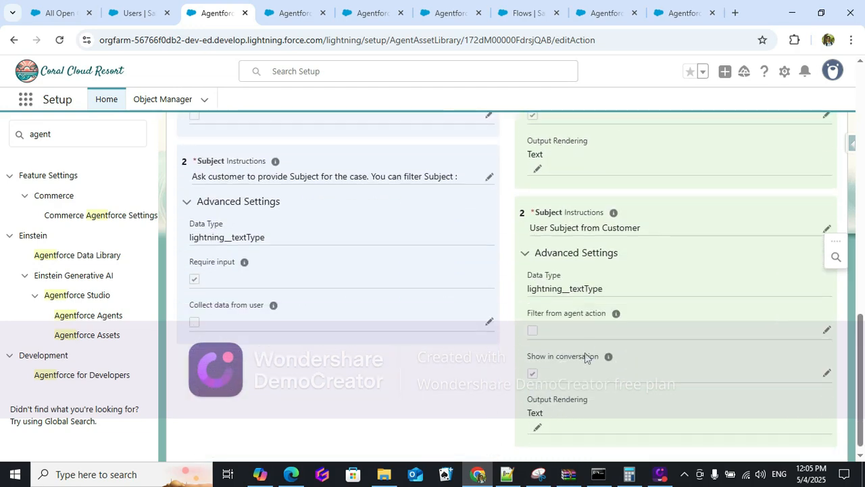
{"action": "scroll", "coordinate": [585, 356], "scroll_direction": "up", "scroll_amount": 9}
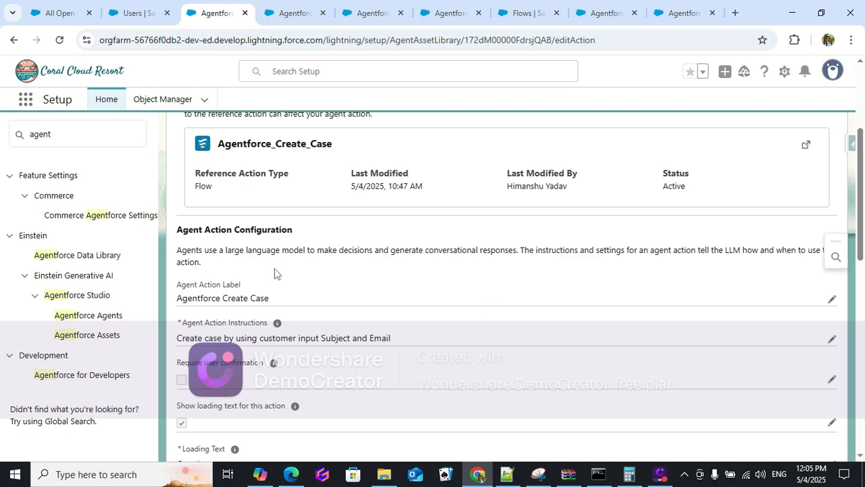
Check the Einstein agent user, then open Einstein Copilot from the Agentforce Agents list.
{"action": "left_click", "coordinate": [132, 10]}
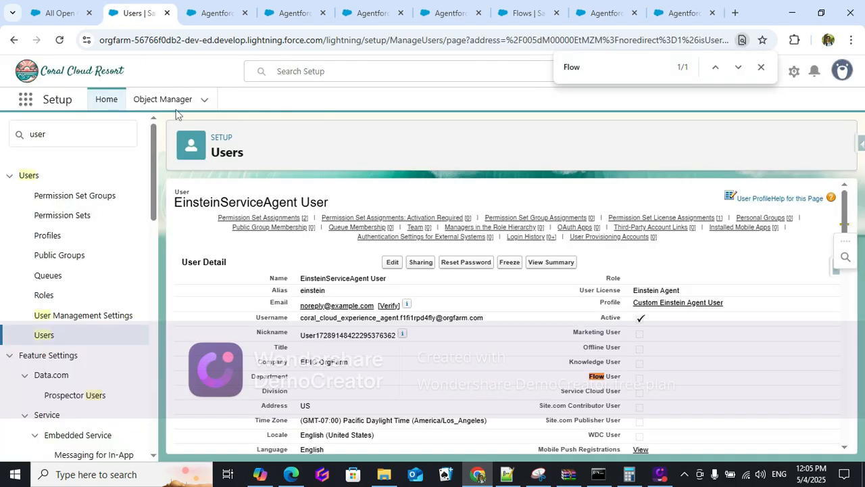
{"action": "left_click", "coordinate": [208, 10]}
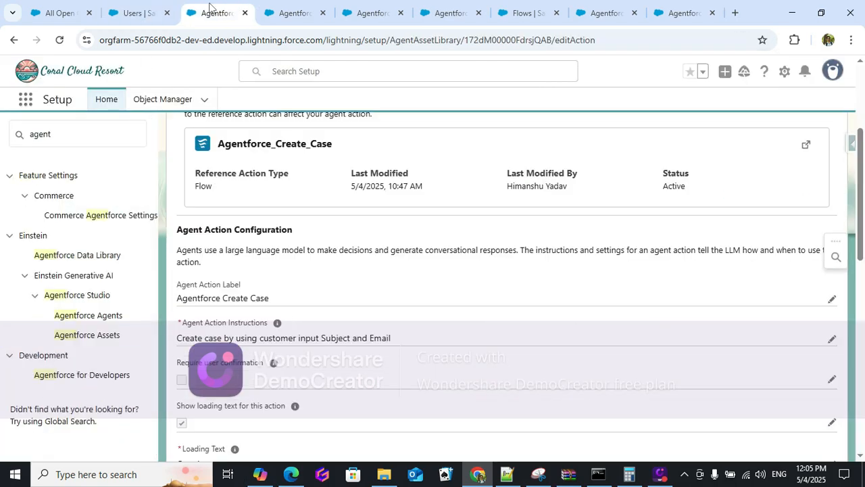
{"action": "left_click", "coordinate": [61, 316]}
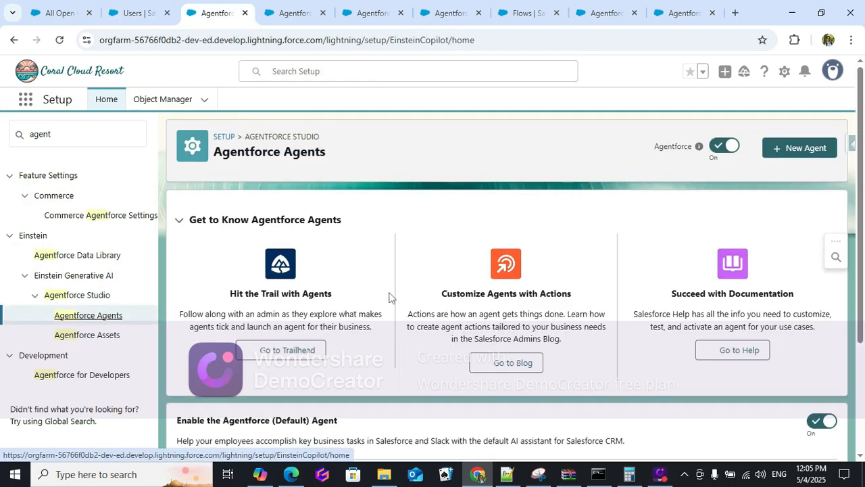
{"action": "scroll", "coordinate": [388, 295], "scroll_direction": "down", "scroll_amount": 3}
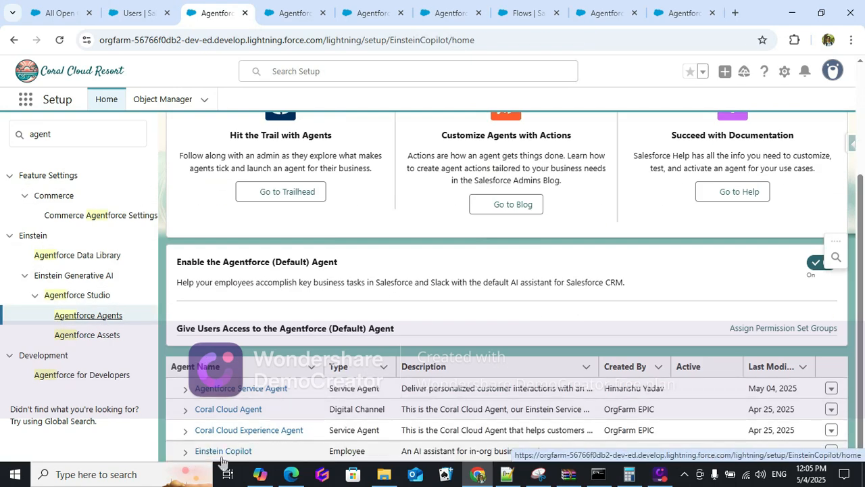
{"action": "left_click", "coordinate": [218, 453]}
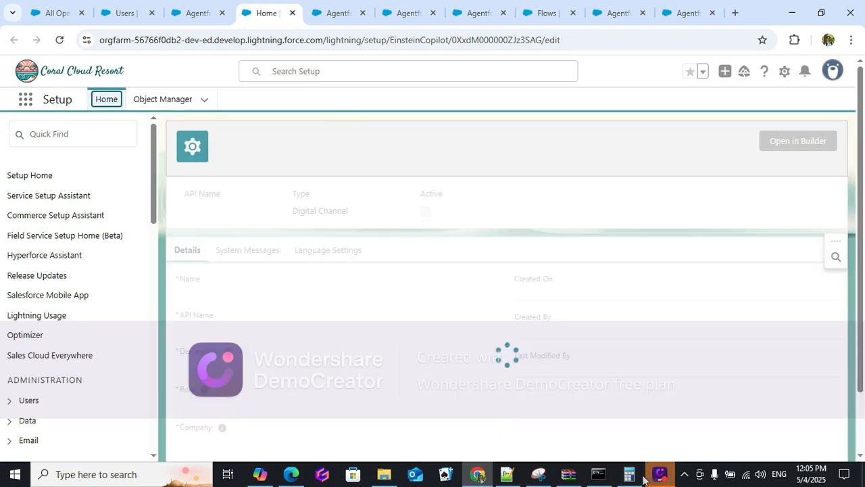
Launch the Einstein Copilot agent in Agentforce Builder to see its topics.
{"action": "left_click", "coordinate": [790, 141]}
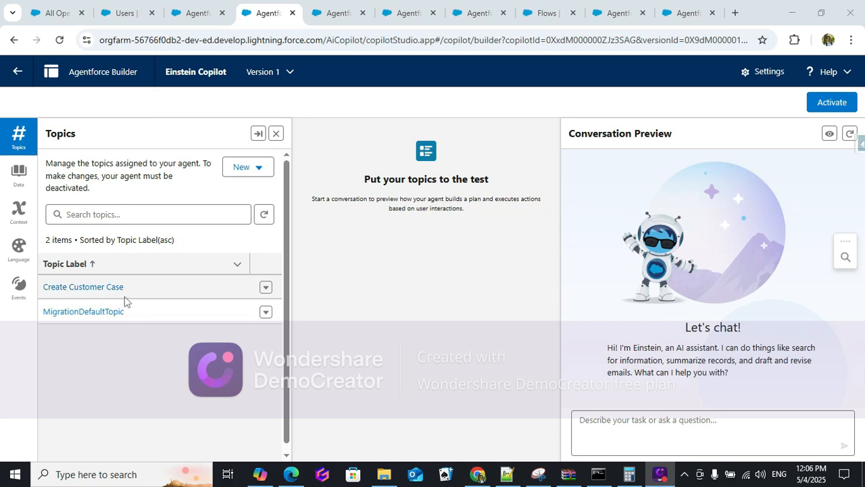
Open the Create Customer Case topic and read its classification description and scope.
{"action": "left_click", "coordinate": [88, 291]}
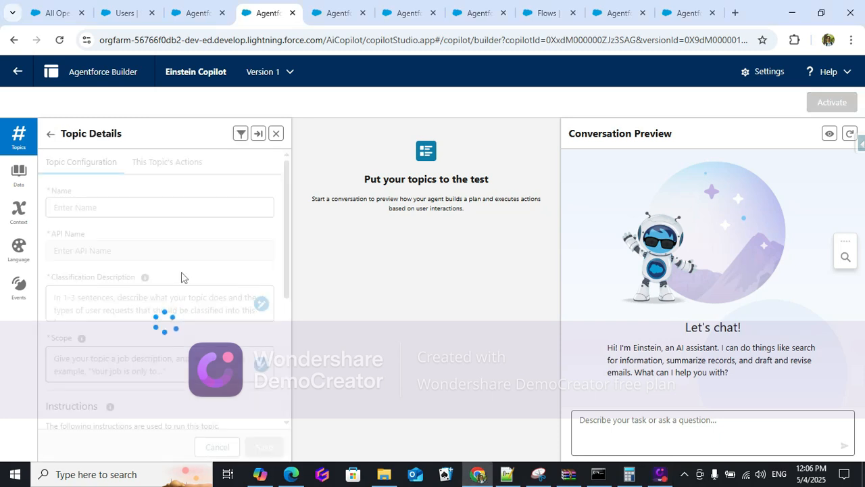
{"action": "scroll", "coordinate": [162, 270], "scroll_direction": "down", "scroll_amount": 1}
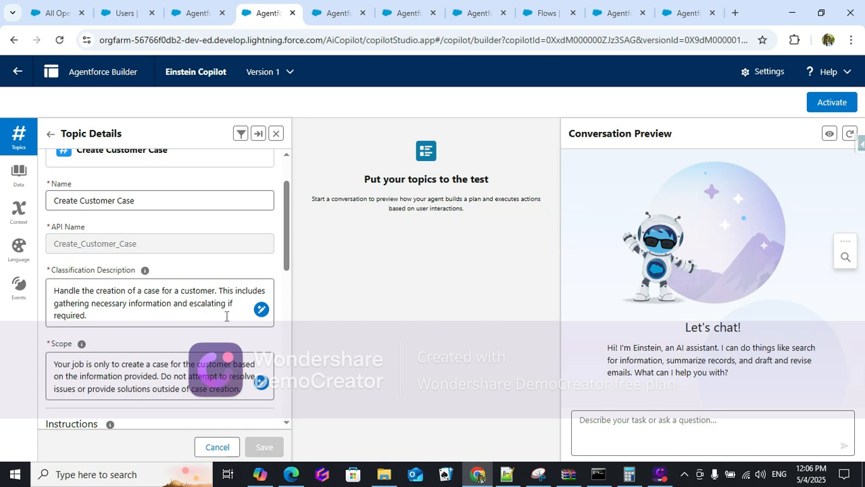
{"action": "left_click_drag", "start_coordinate": [105, 318], "coordinate": [56, 290]}
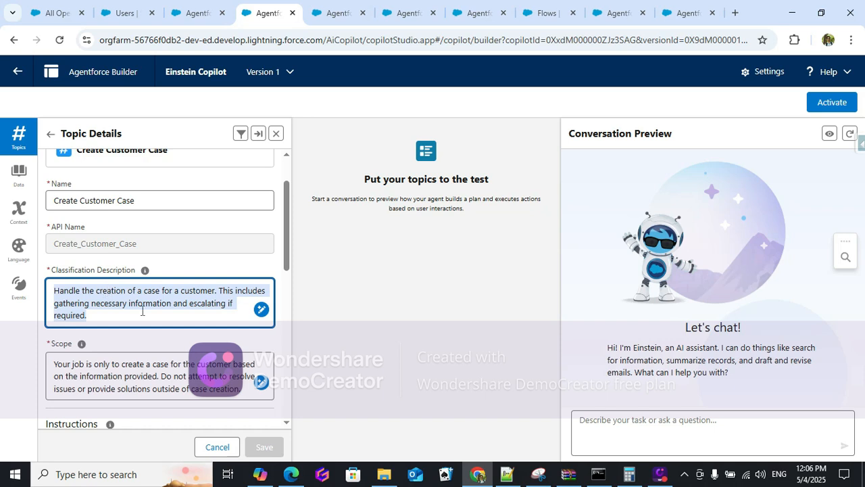
{"action": "scroll", "coordinate": [142, 311], "scroll_direction": "down", "scroll_amount": 1}
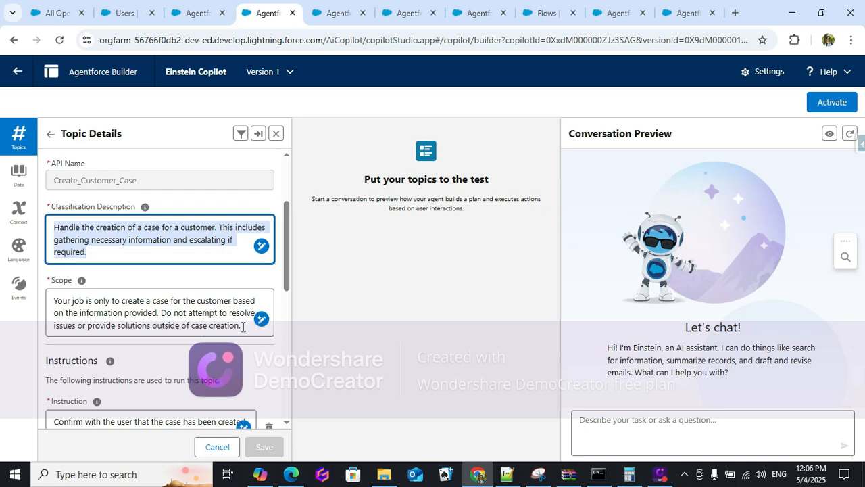
{"action": "scroll", "coordinate": [243, 327], "scroll_direction": "down", "scroll_amount": 2}
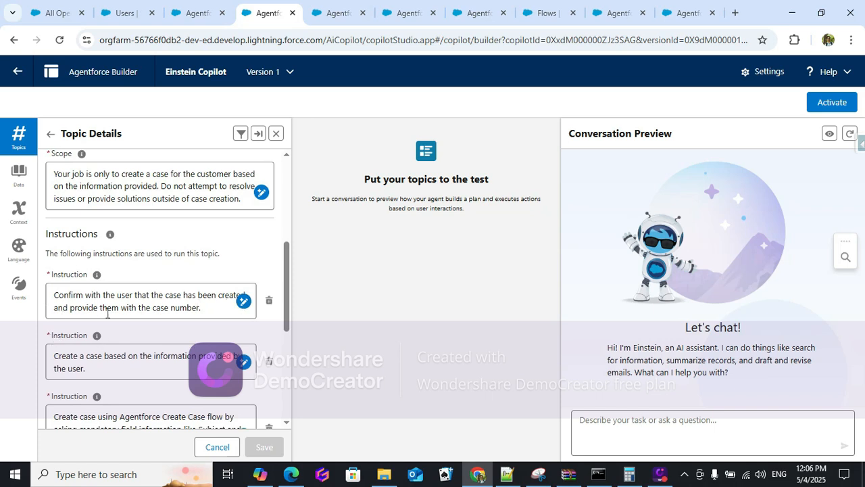
Read the topic's instructions, highlighting the mention of the Agentforce Create Case flow.
{"action": "left_click_drag", "start_coordinate": [209, 310], "coordinate": [39, 302]}
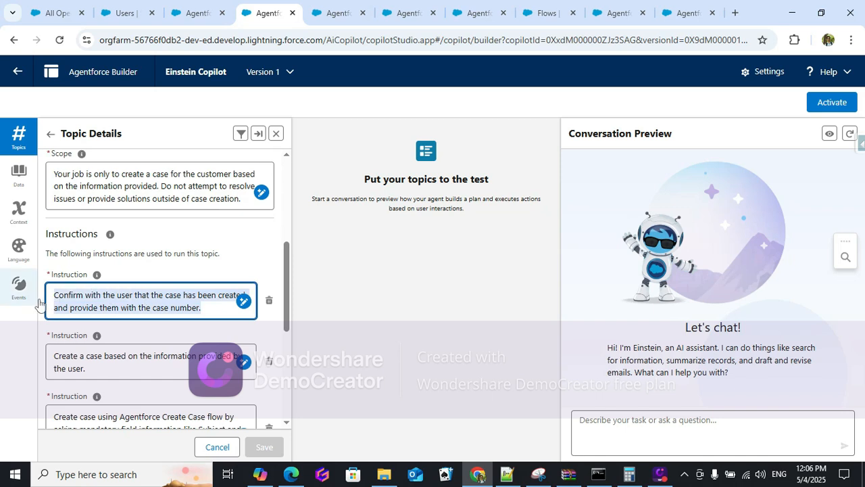
{"action": "left_click", "coordinate": [187, 308]}
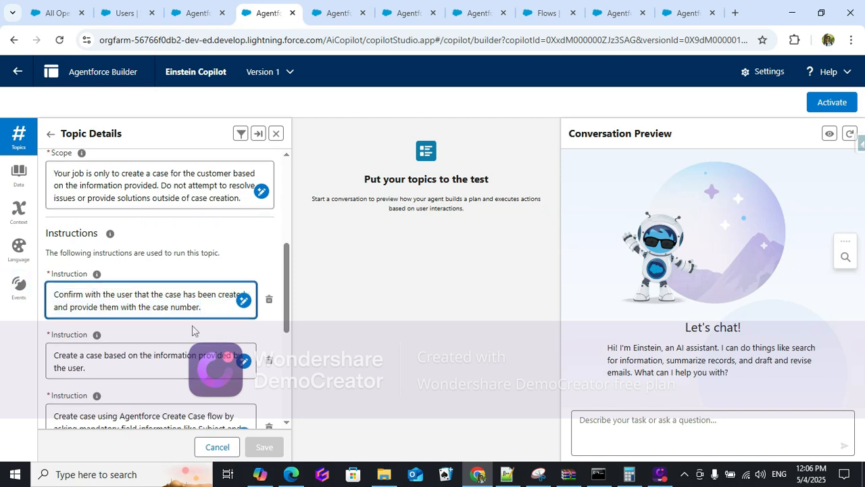
{"action": "scroll", "coordinate": [192, 326], "scroll_direction": "down", "scroll_amount": 2}
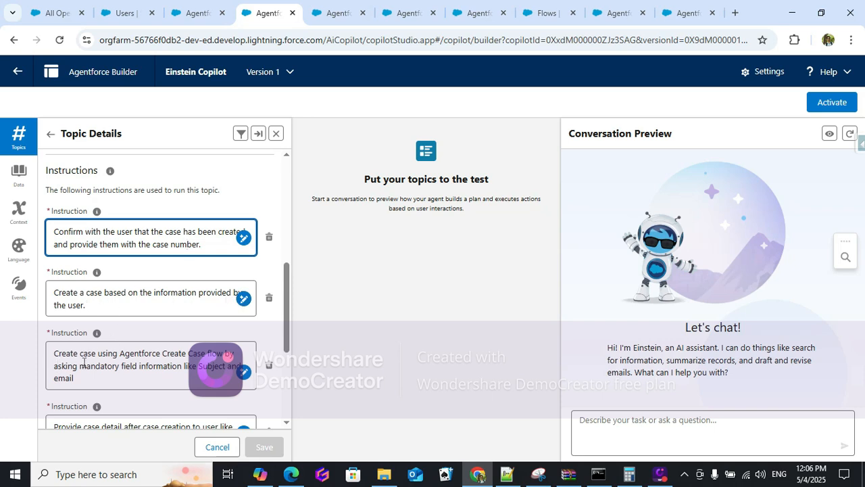
{"action": "left_click_drag", "start_coordinate": [120, 353], "coordinate": [194, 358]}
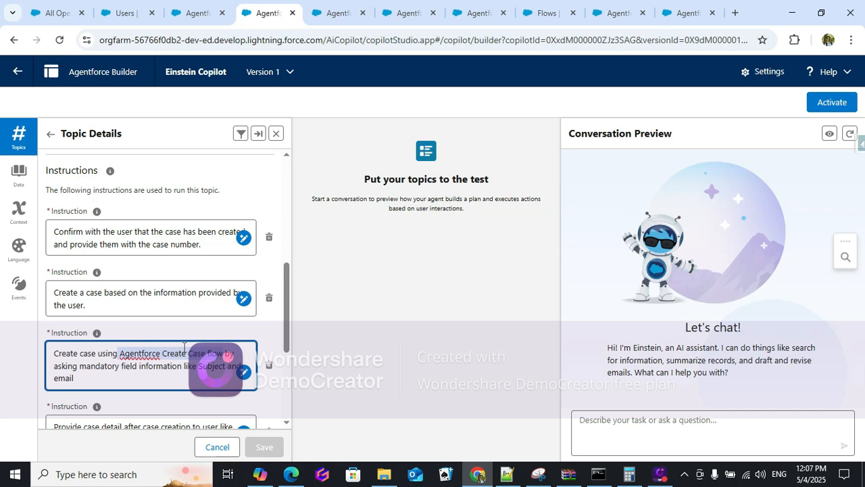
{"action": "scroll", "coordinate": [184, 347], "scroll_direction": "down", "scroll_amount": 2}
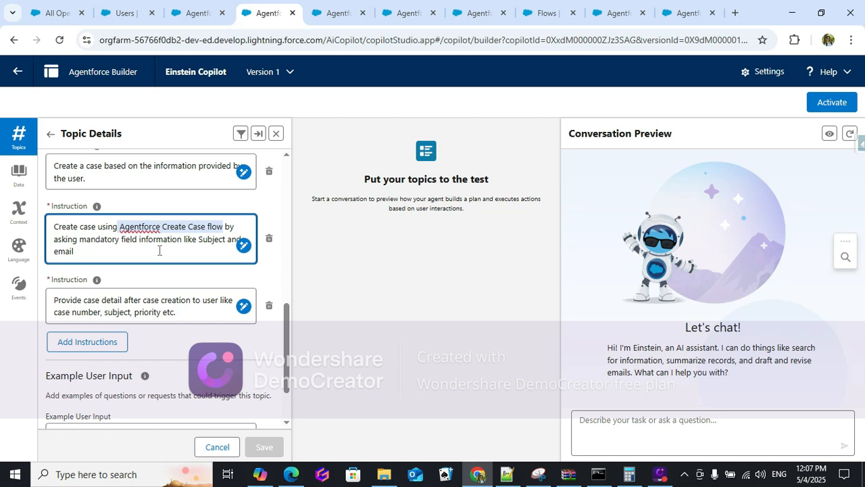
{"action": "scroll", "coordinate": [149, 301], "scroll_direction": "up", "scroll_amount": 2}
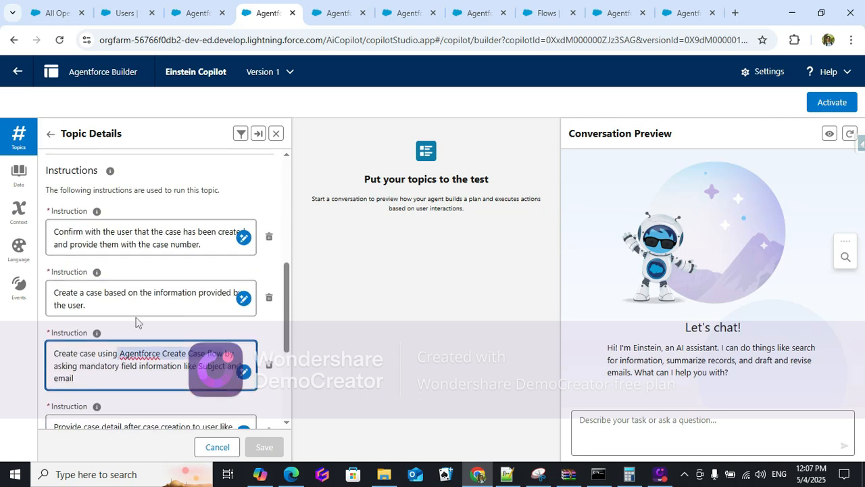
{"action": "scroll", "coordinate": [171, 297], "scroll_direction": "up", "scroll_amount": 5}
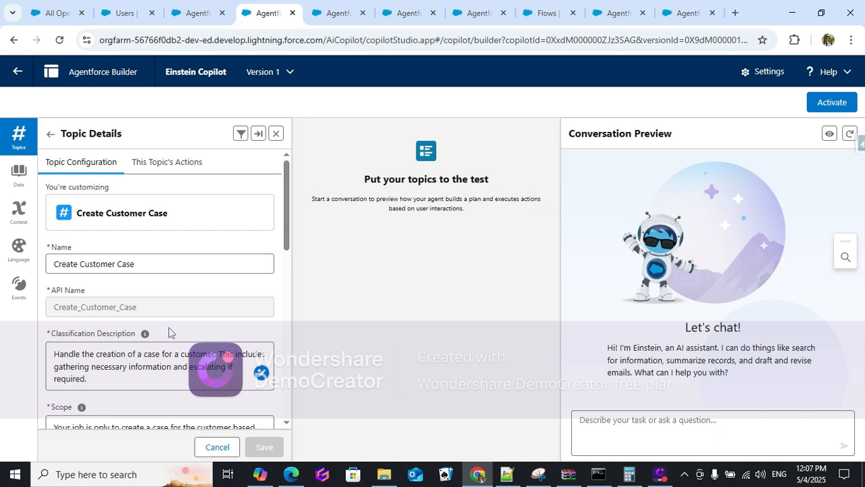
View the topic's actions and browse the asset library without adding anything.
{"action": "left_click", "coordinate": [154, 171]}
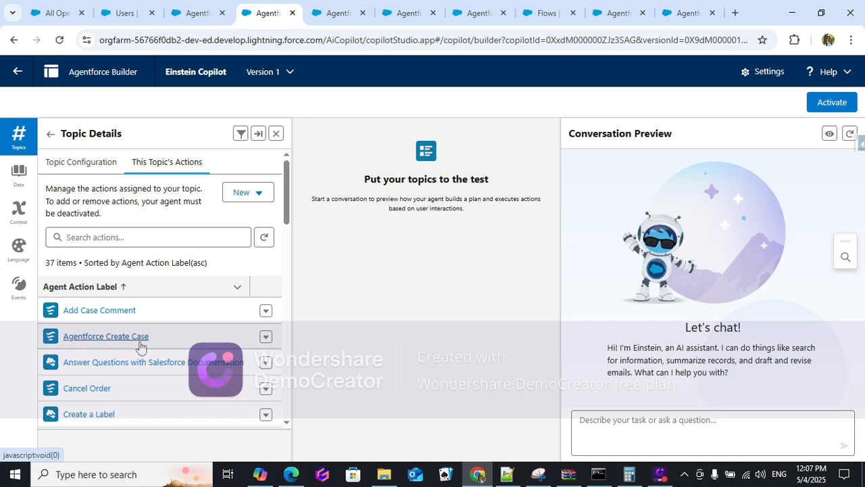
{"action": "left_click", "coordinate": [257, 192]}
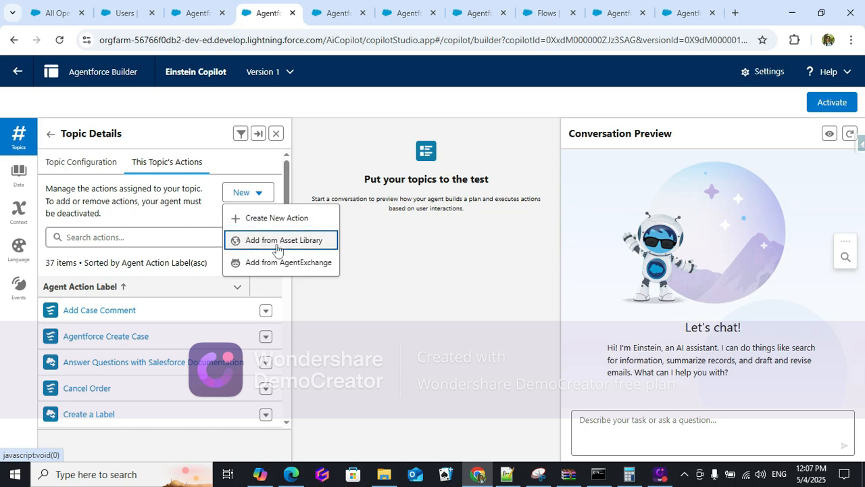
{"action": "left_click", "coordinate": [277, 248]}
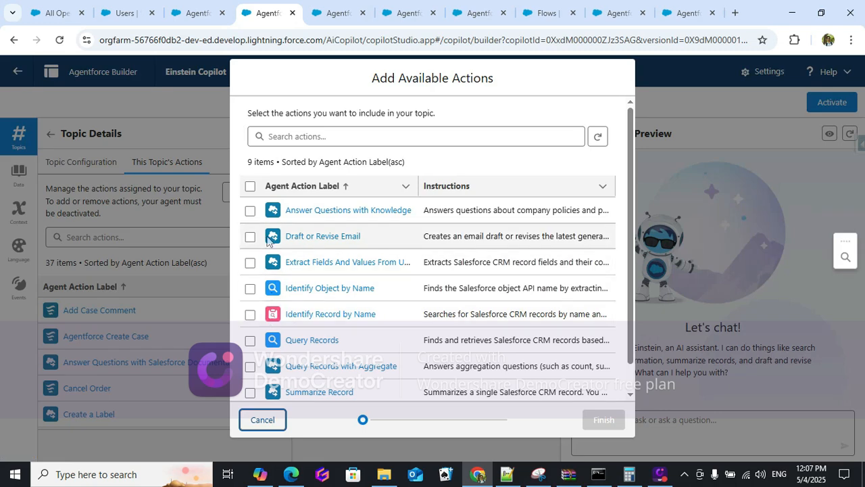
{"action": "scroll", "coordinate": [270, 351], "scroll_direction": "down", "scroll_amount": 1}
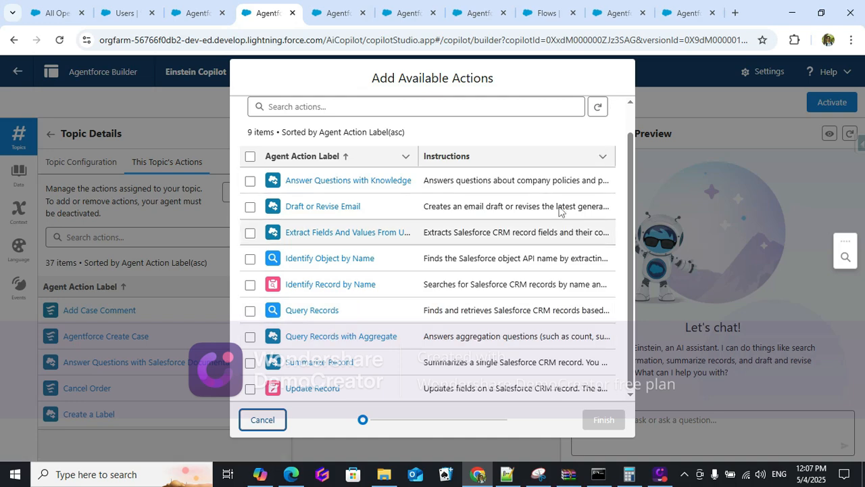
{"action": "left_click", "coordinate": [263, 419]}
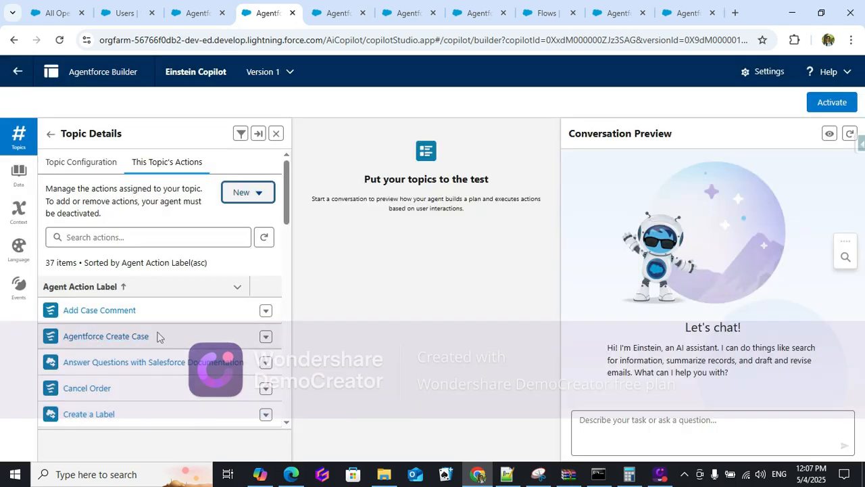
Remove the Agentforce Create Case action from the topic and refresh the list.
{"action": "left_click", "coordinate": [266, 337]}
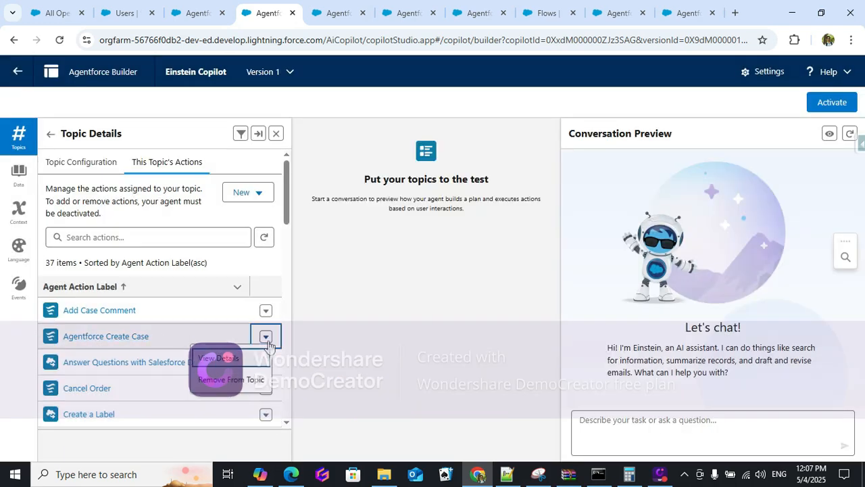
{"action": "left_click", "coordinate": [230, 380]}
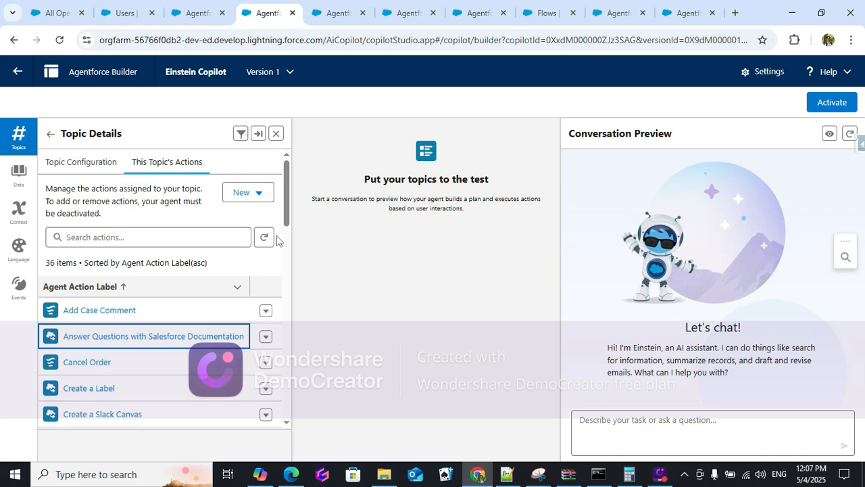
{"action": "left_click", "coordinate": [264, 236]}
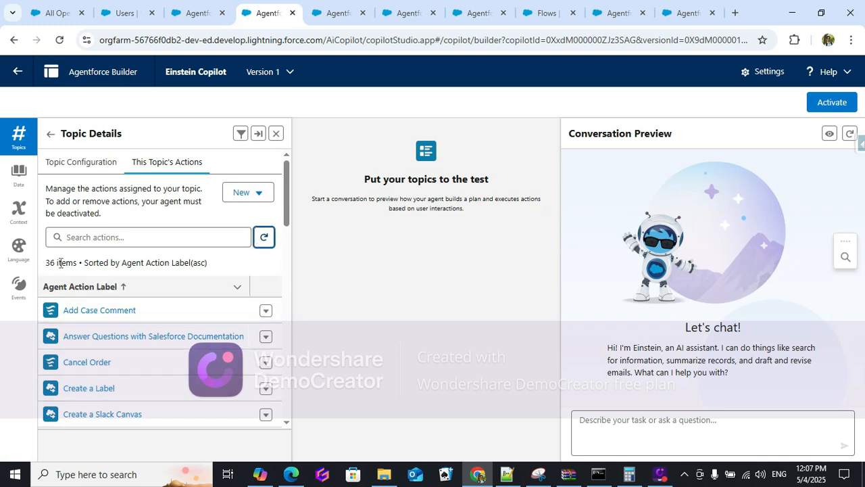
Add Agentforce Create Case back to the topic from the Asset Library.
{"action": "left_click", "coordinate": [261, 194]}
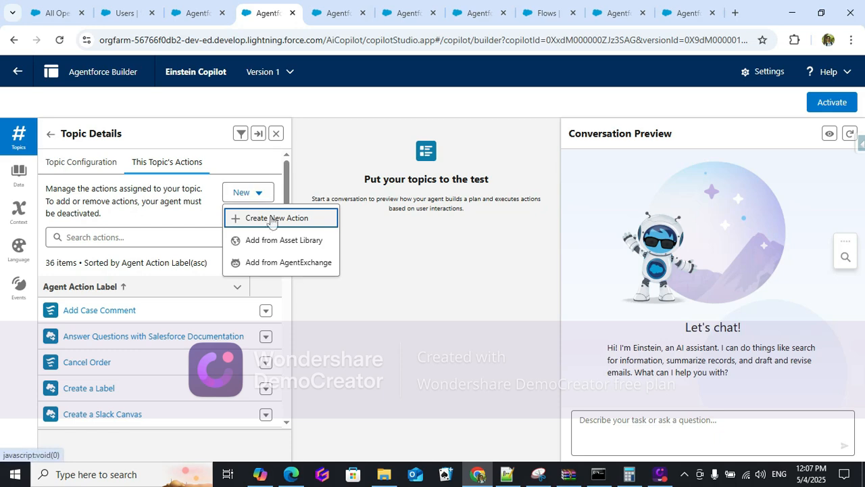
{"action": "left_click", "coordinate": [279, 241]}
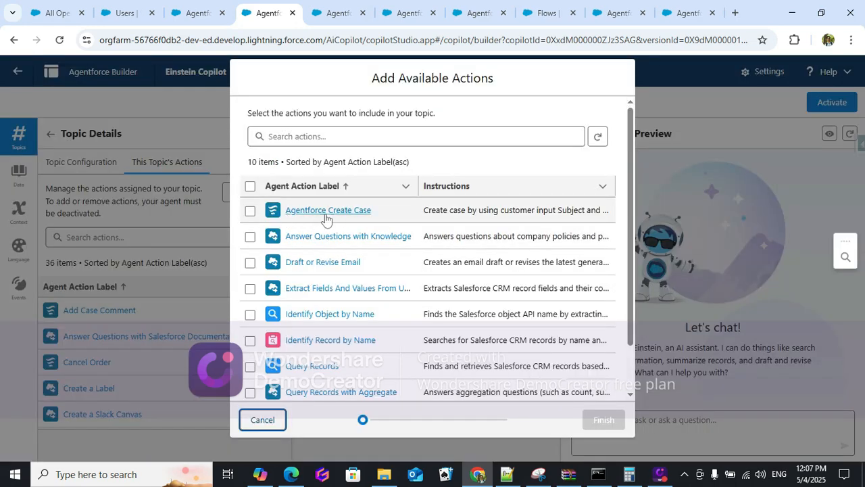
{"action": "left_click", "coordinate": [249, 210]}
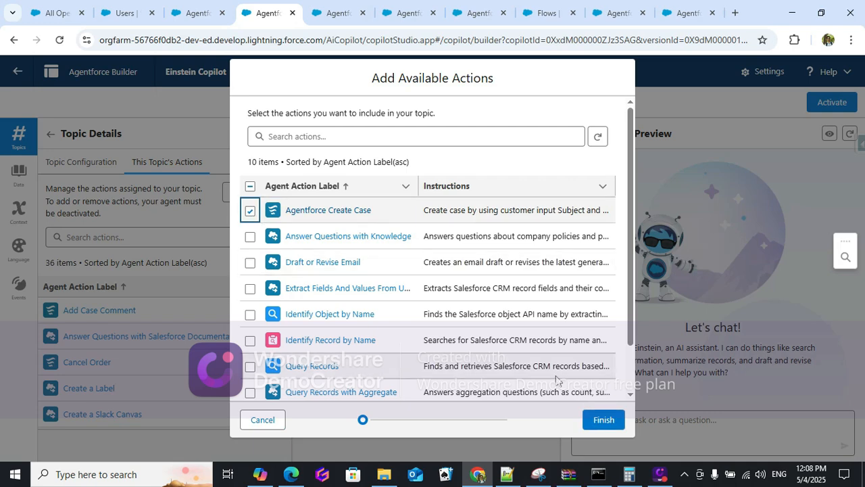
{"action": "left_click", "coordinate": [609, 420]}
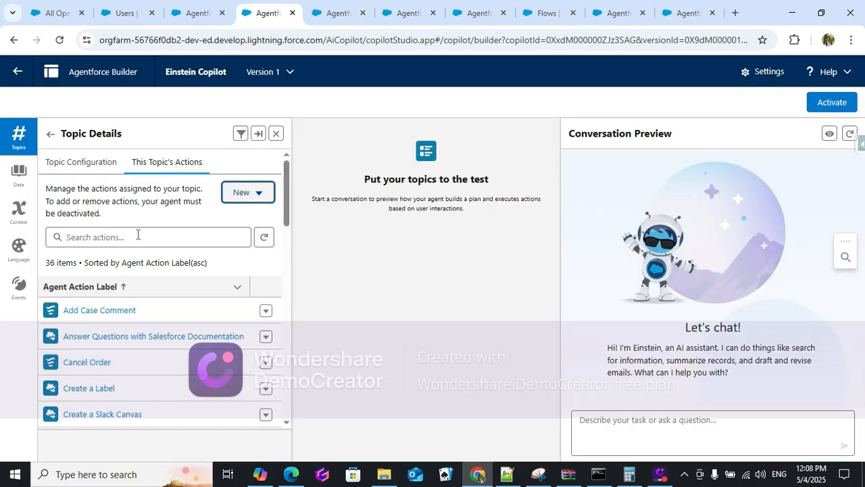
{"action": "scroll", "coordinate": [181, 357], "scroll_direction": "down", "scroll_amount": 3}
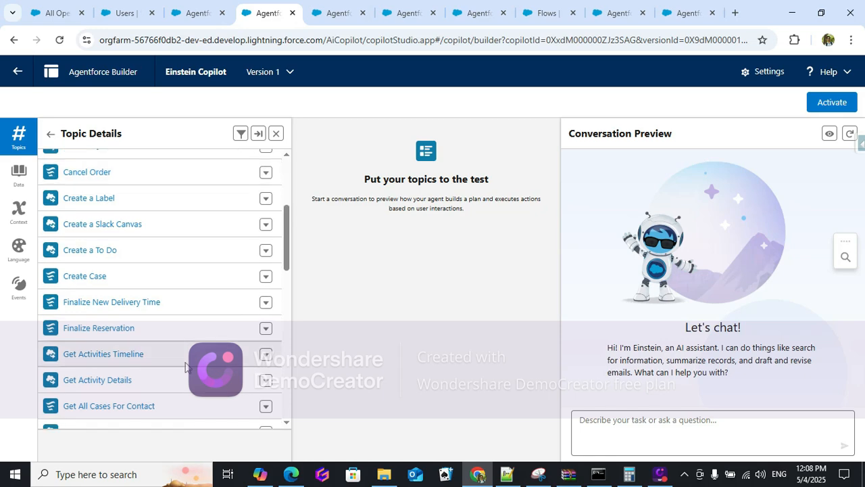
{"action": "scroll", "coordinate": [181, 357], "scroll_direction": "down", "scroll_amount": 4}
Reload the builder, confirm the Create Customer Case topic lists 37 actions including Agentforce Create Case, and review its configuration.
{"action": "left_click", "coordinate": [59, 40]}
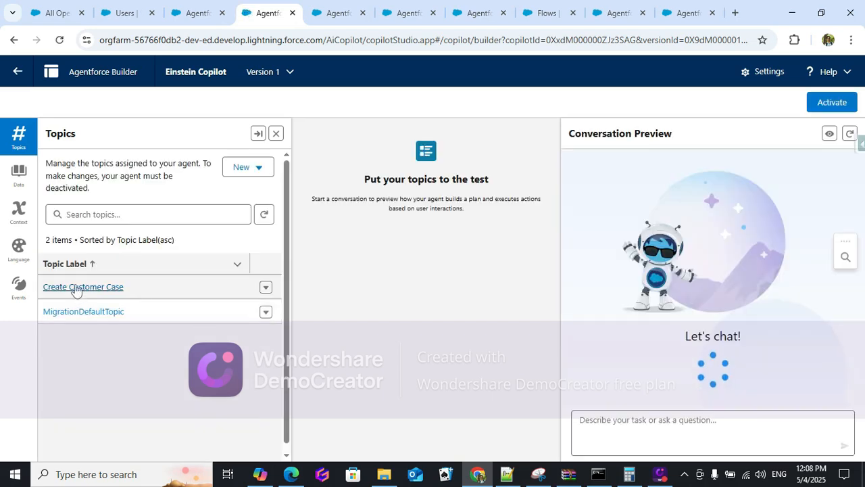
{"action": "left_click", "coordinate": [76, 288]}
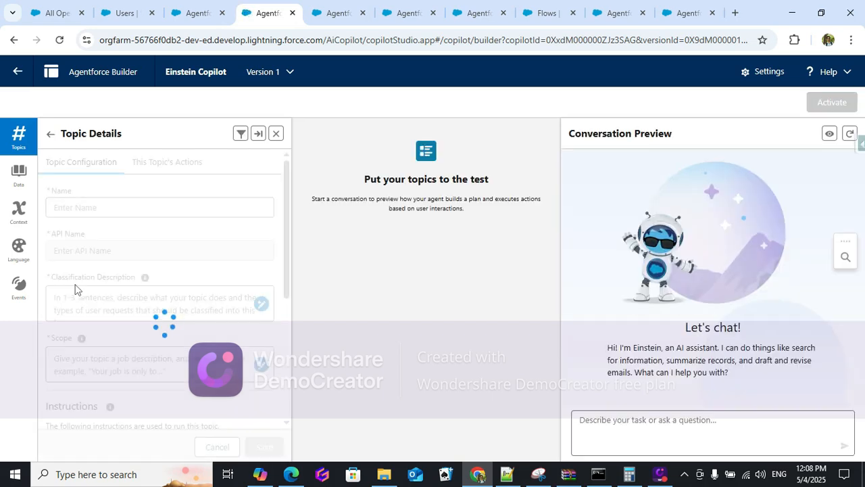
{"action": "left_click", "coordinate": [169, 161]}
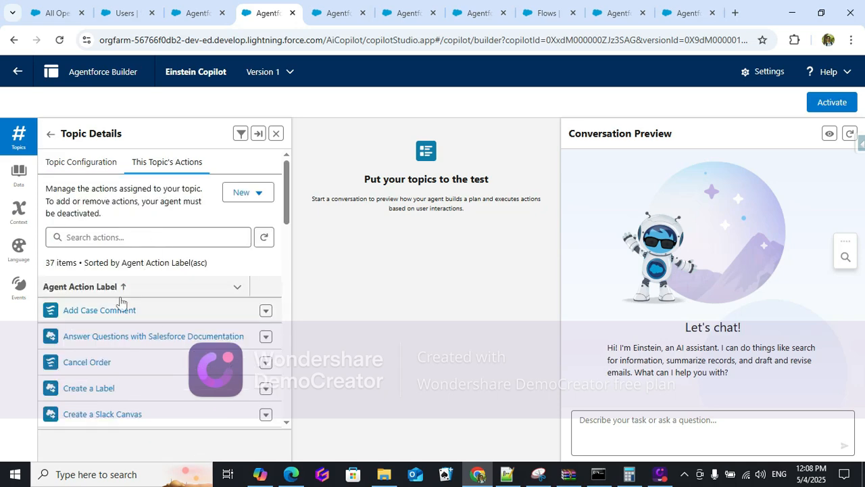
{"action": "scroll", "coordinate": [170, 383], "scroll_direction": "down", "scroll_amount": 5}
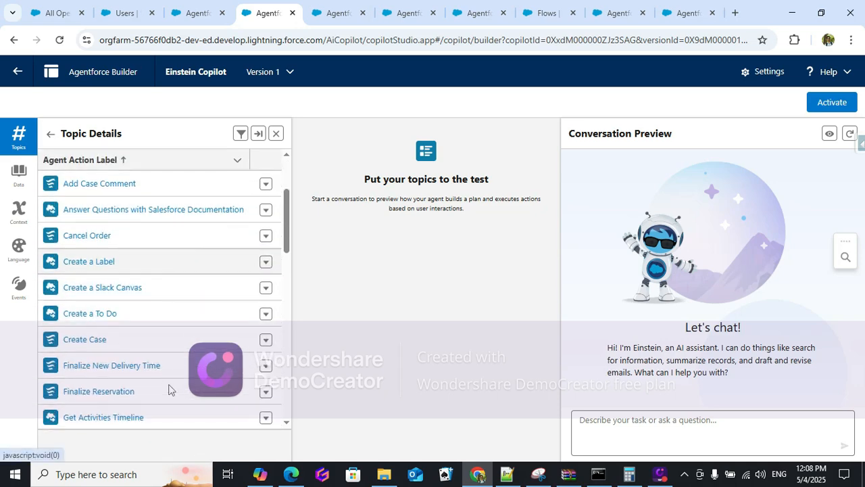
{"action": "scroll", "coordinate": [170, 389], "scroll_direction": "down", "scroll_amount": 5}
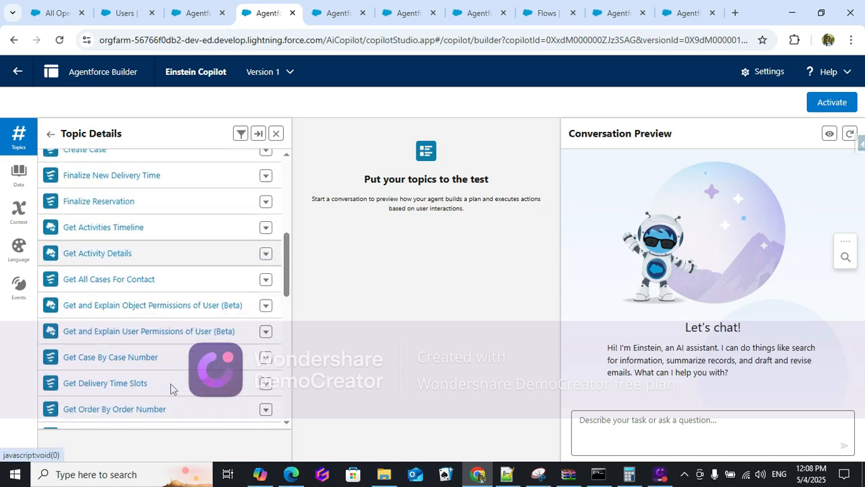
{"action": "scroll", "coordinate": [170, 389], "scroll_direction": "down", "scroll_amount": 8}
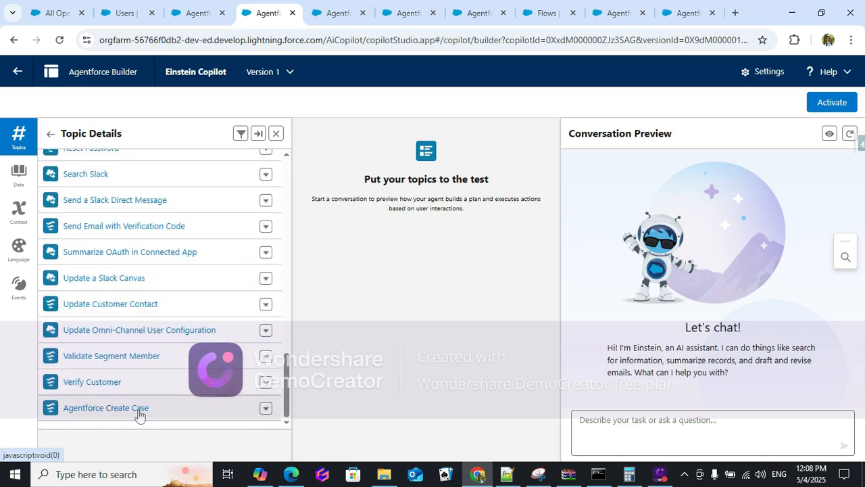
{"action": "scroll", "coordinate": [136, 406], "scroll_direction": "up", "scroll_amount": 7}
{"action": "scroll", "coordinate": [135, 406], "scroll_direction": "up", "scroll_amount": 10}
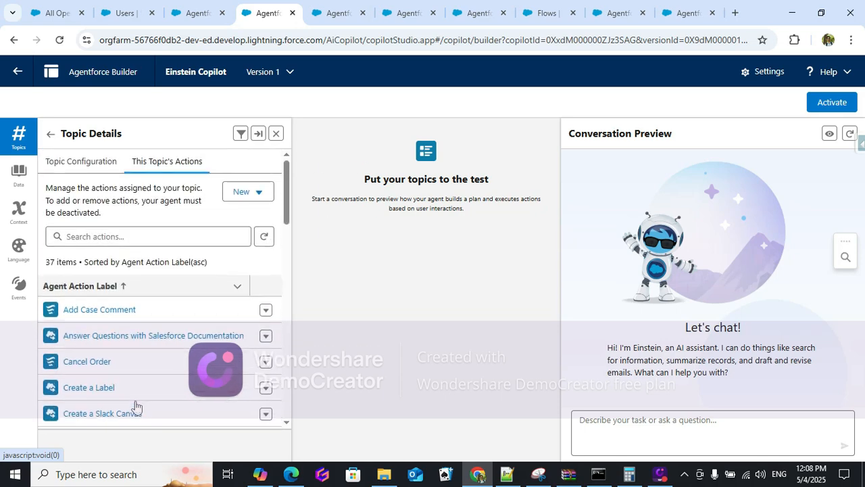
{"action": "left_click", "coordinate": [75, 166]}
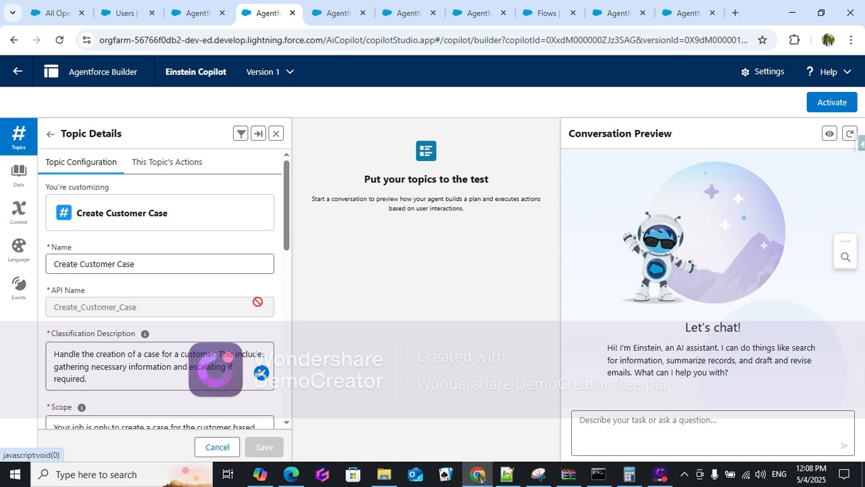
{"action": "left_click", "coordinate": [205, 12]}
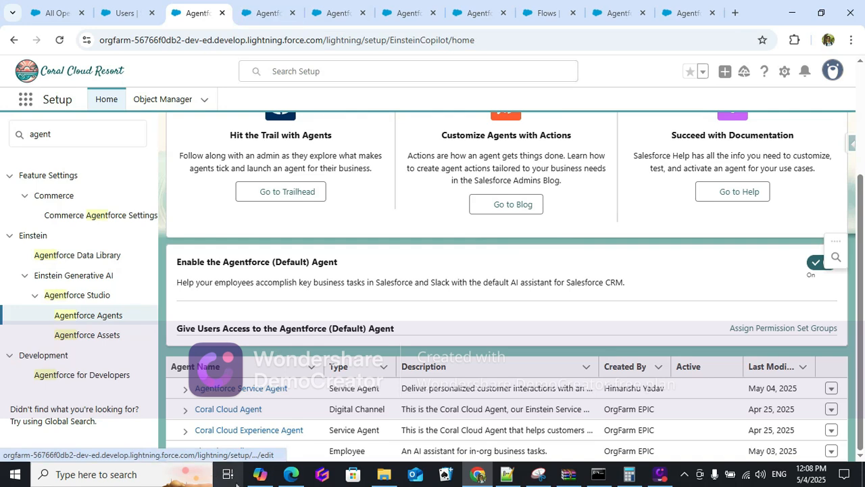
Review the Einstein Copilot agent's details and system messages, then open it in Agentforce Builder.
{"action": "left_click", "coordinate": [218, 452]}
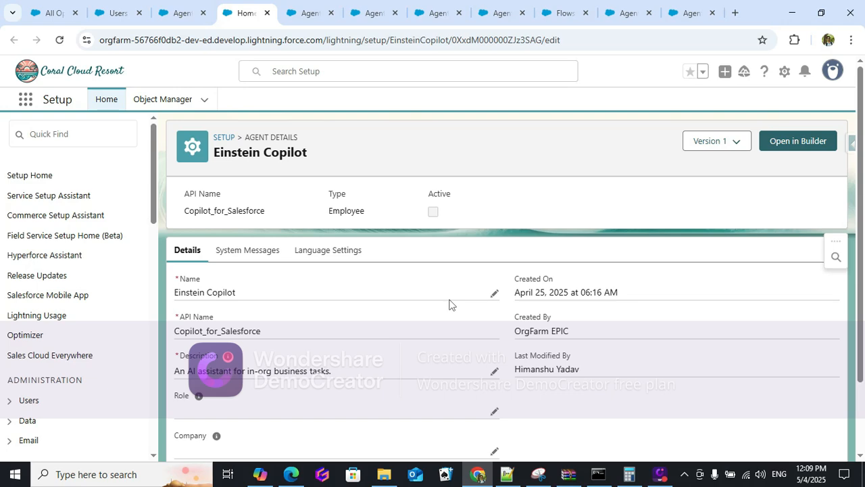
{"action": "scroll", "coordinate": [450, 304], "scroll_direction": "down", "scroll_amount": 2}
{"action": "scroll", "coordinate": [419, 326], "scroll_direction": "up", "scroll_amount": 2}
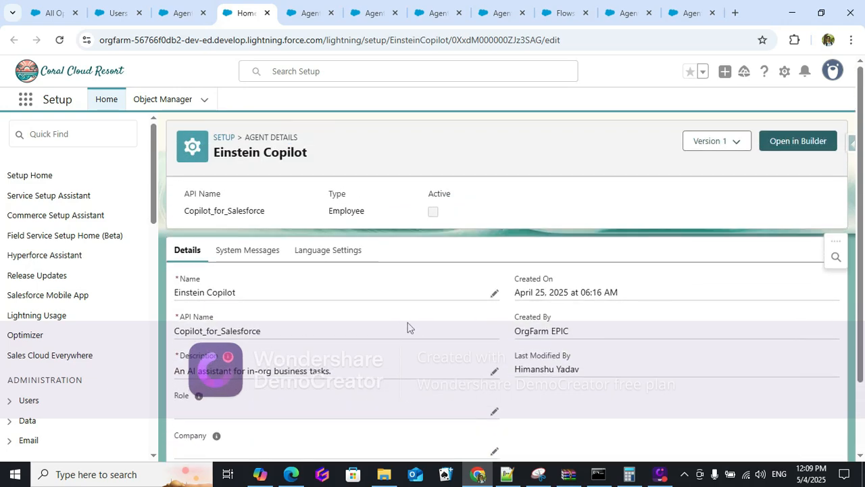
{"action": "left_click", "coordinate": [223, 251]}
{"action": "left_click", "coordinate": [184, 253]}
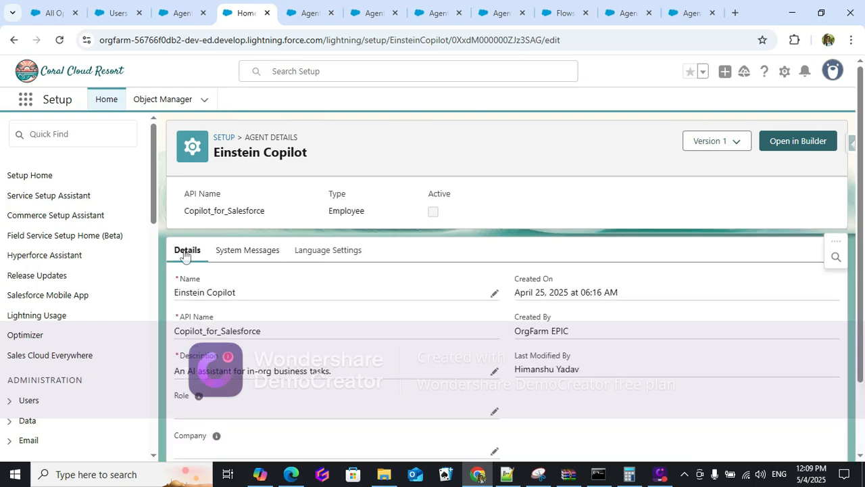
{"action": "scroll", "coordinate": [390, 351], "scroll_direction": "down", "scroll_amount": 2}
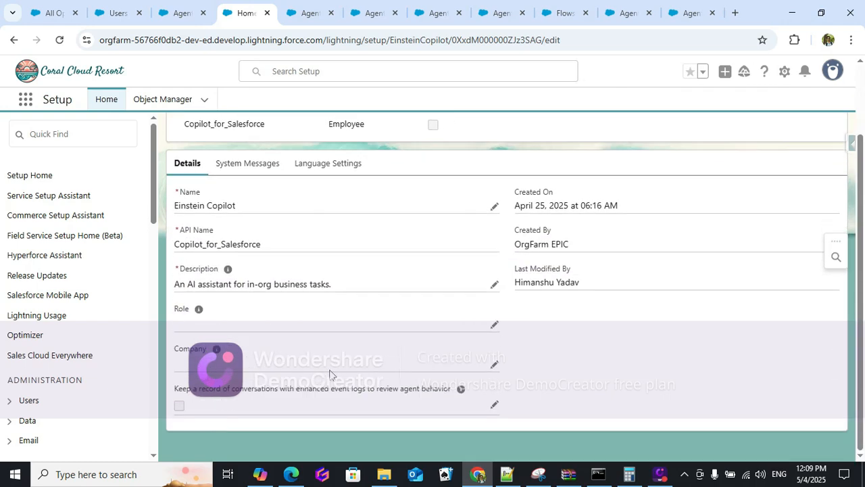
{"action": "scroll", "coordinate": [268, 347], "scroll_direction": "up", "scroll_amount": 2}
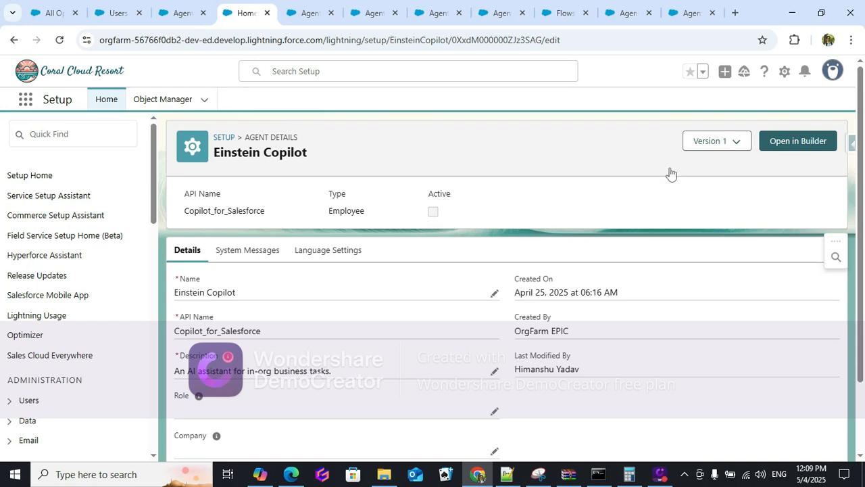
{"action": "left_click", "coordinate": [818, 140]}
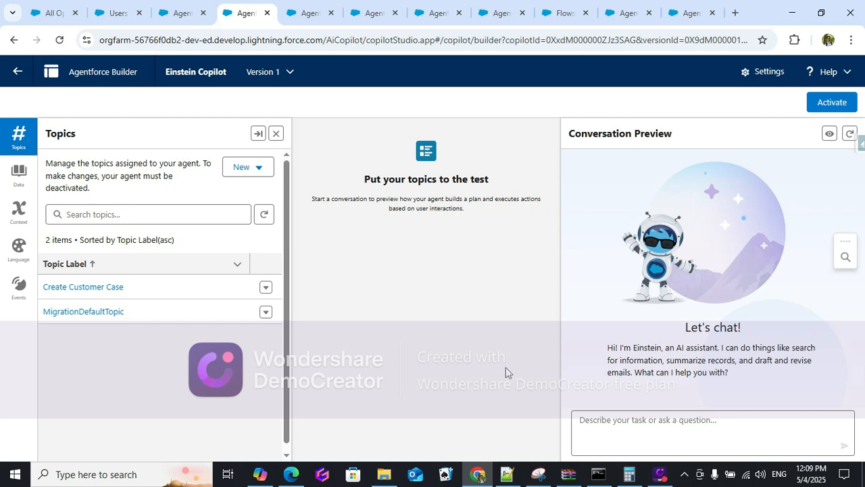
Start a fresh preview conversation and ask the agent 'Please create a case'.
{"action": "left_click", "coordinate": [850, 133]}
{"action": "left_click", "coordinate": [637, 423]}
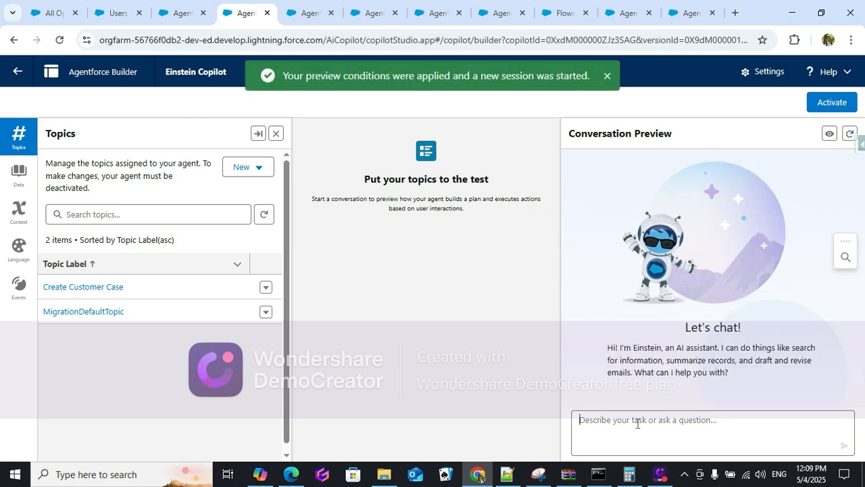
{"action": "type", "text": "Please create a case"}
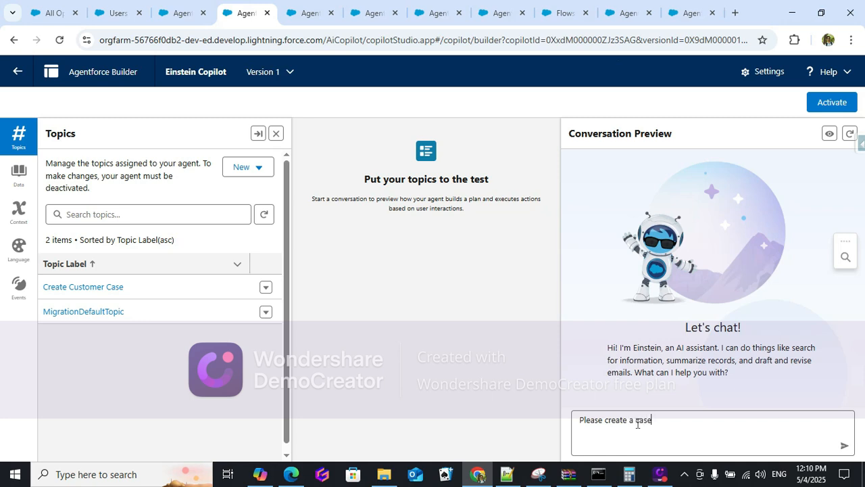
{"action": "key", "text": "Return"}
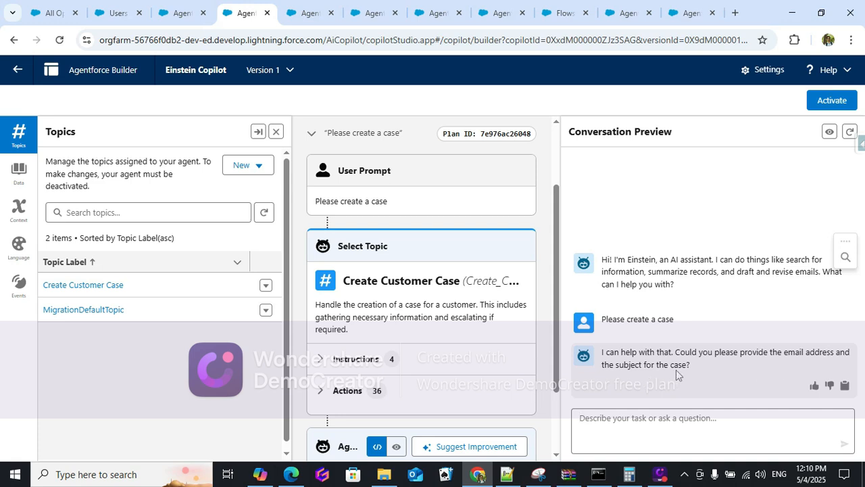
Reply with the customer's email and subject 'test ferom AI', then check the new case in the open cases list.
{"action": "left_click", "coordinate": [626, 421]}
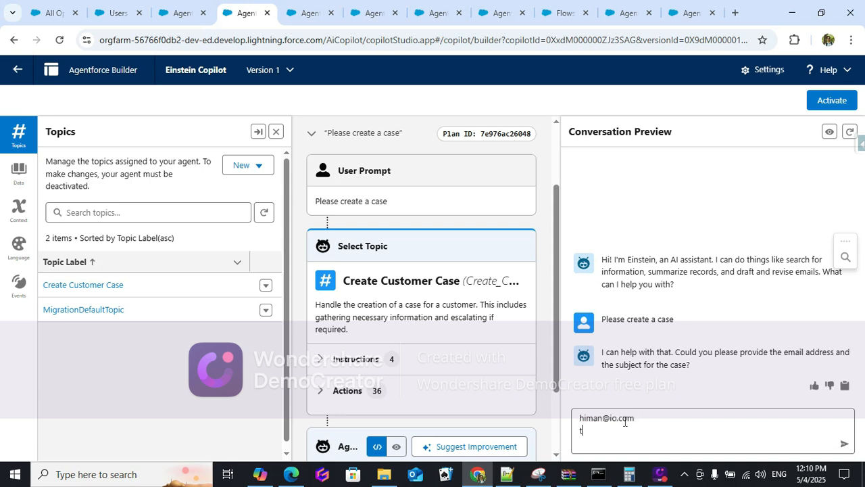
{"action": "type", "text": "erom AI"}
{"action": "key", "text": "Return"}
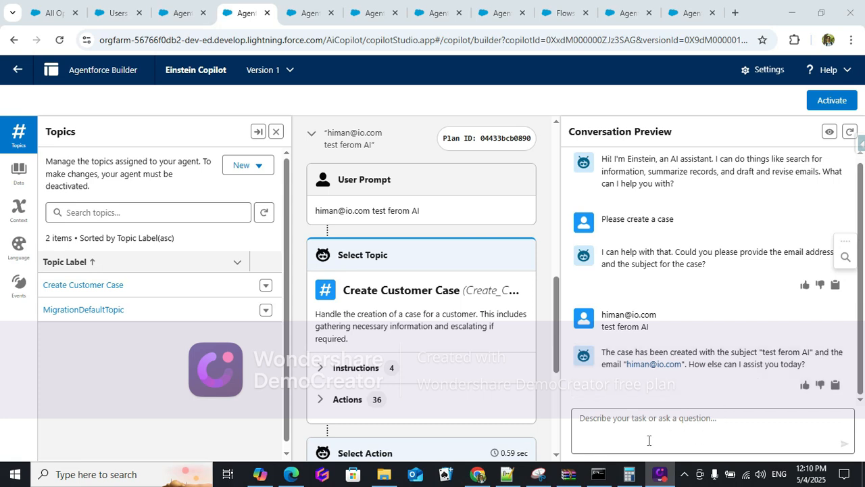
{"action": "left_click", "coordinate": [55, 13]}
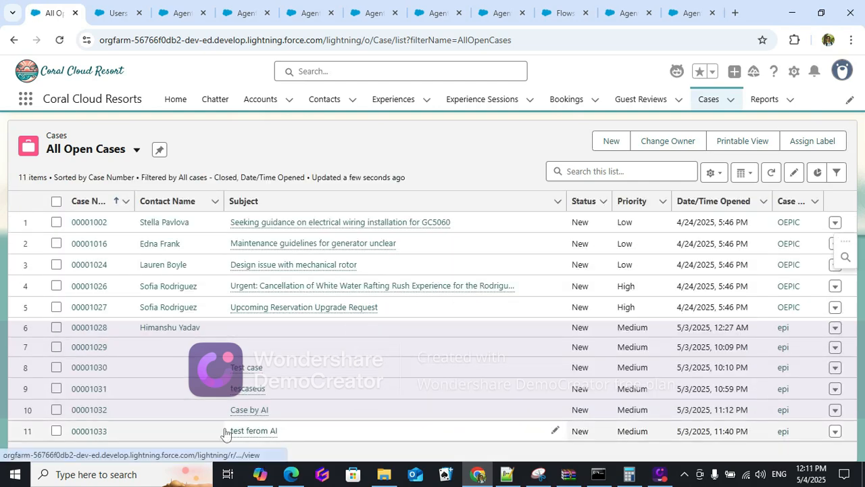
{"action": "mouse_move", "coordinate": [262, 436]}
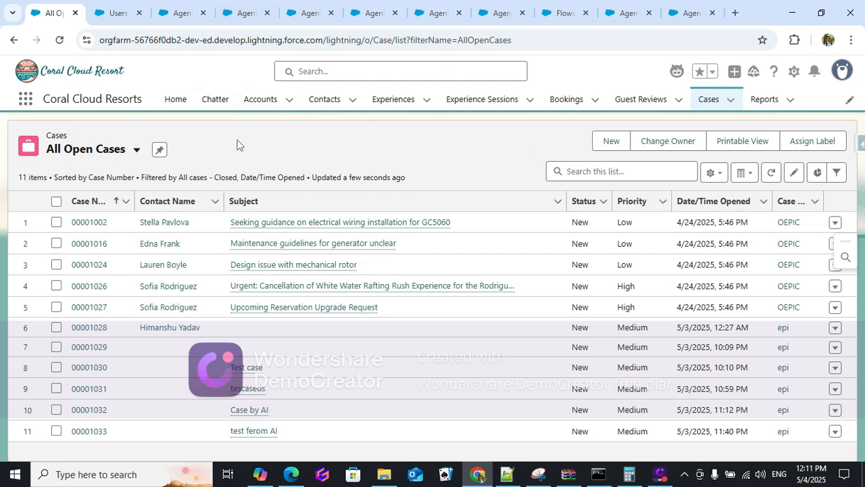
Show the Agentforce Create Case flow's CreateCase element: Origin Web, Status New, Subject and Email Address.
{"action": "left_click", "coordinate": [562, 13]}
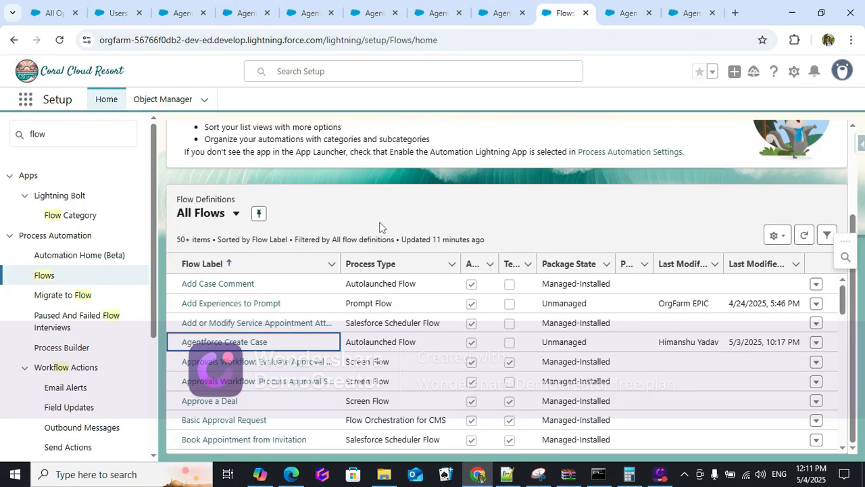
{"action": "left_click", "coordinate": [629, 13]}
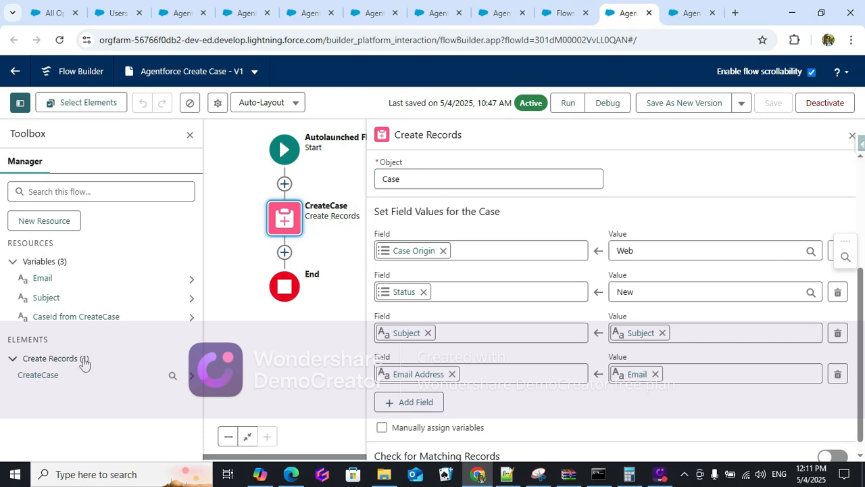